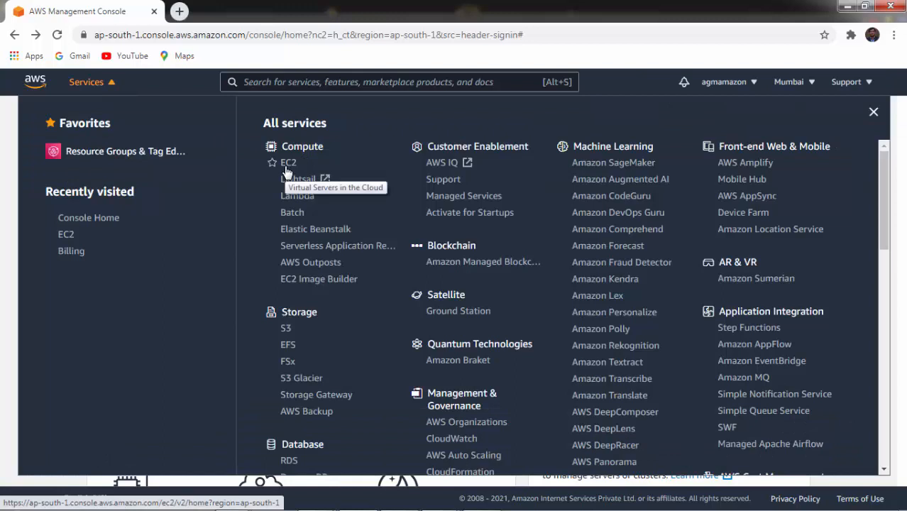
# Open the EC2 dashboard and start launching a new instance in the Asia Pacific (Mumbai) region.
pyautogui.click(286, 172)
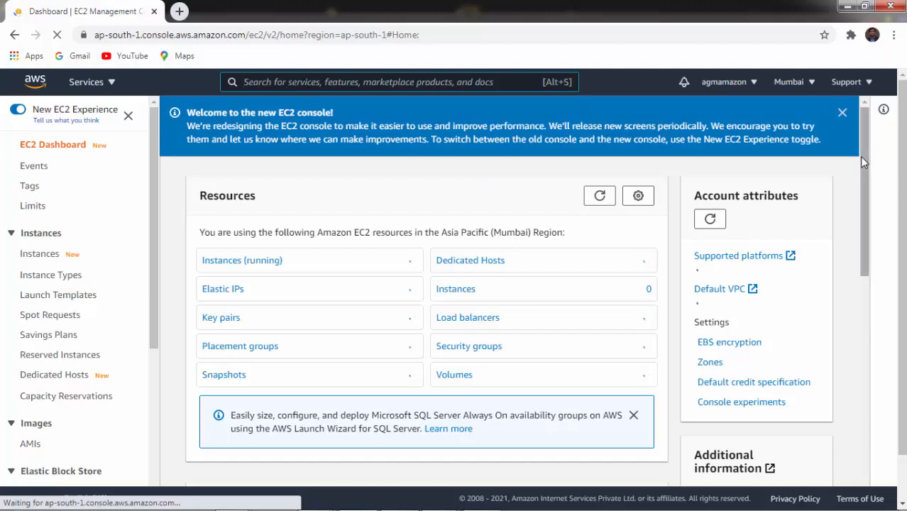
pyautogui.scroll(-2, 864, 171)
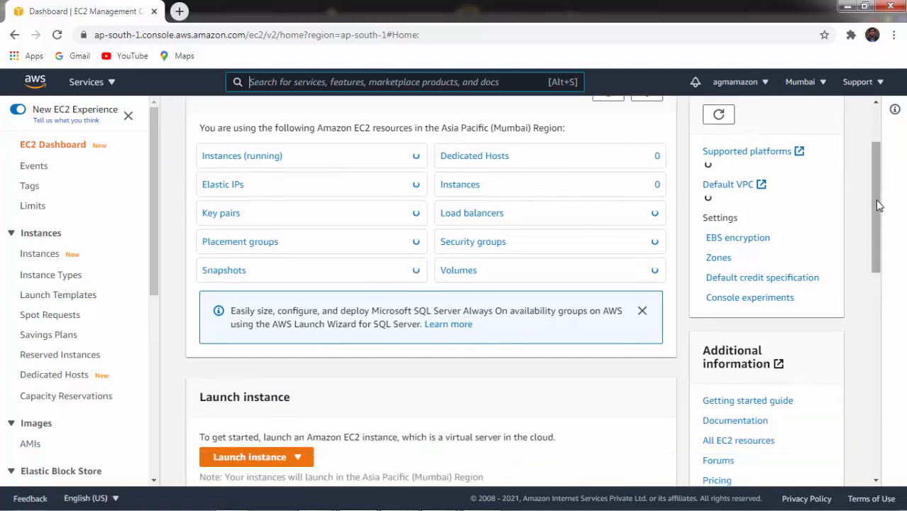
pyautogui.scroll(-2, 880, 229)
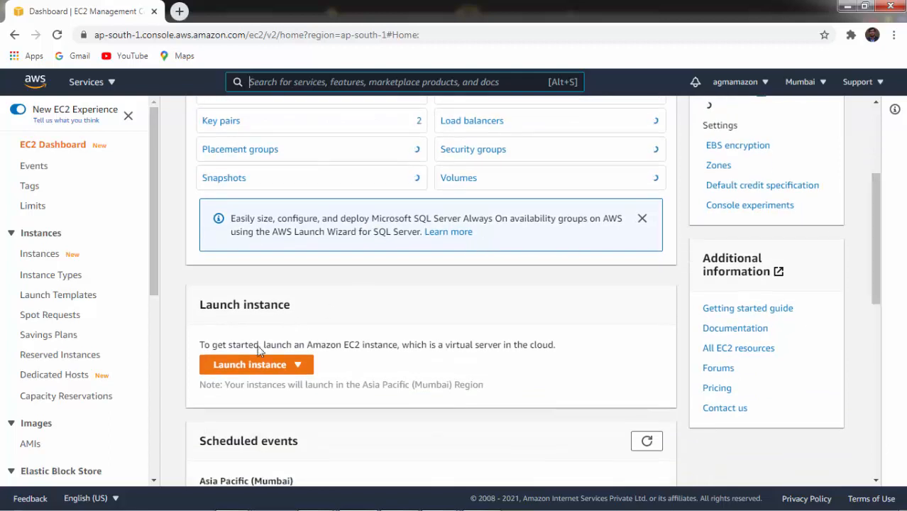
pyautogui.click(253, 367)
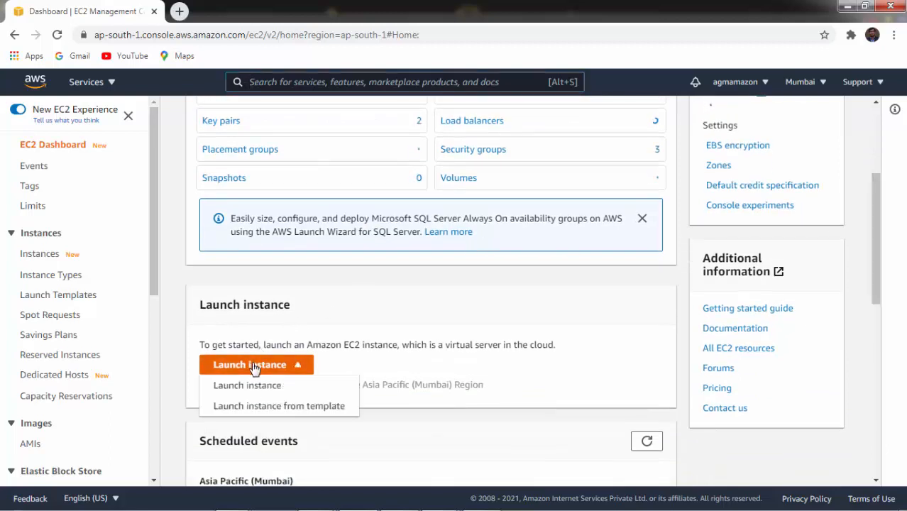
pyautogui.click(250, 385)
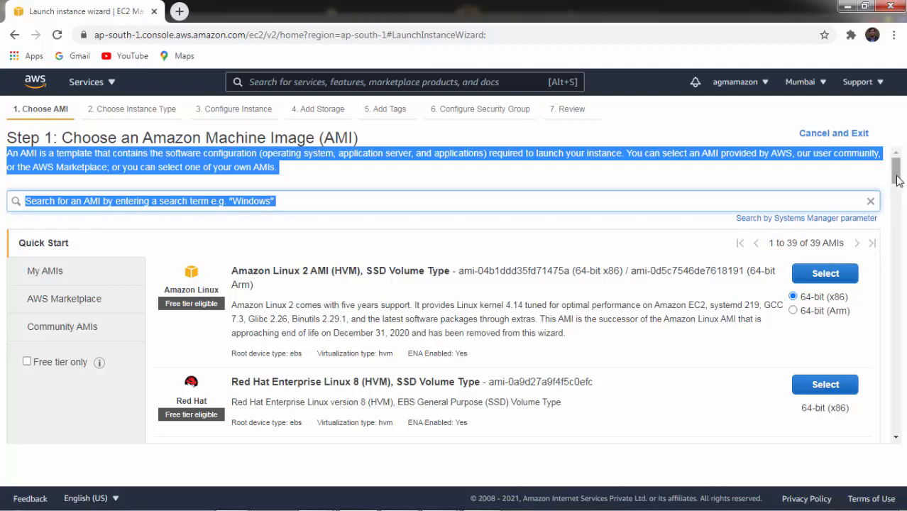
# Choose the 64-bit (x86) Amazon Linux 2 AMI, keep the t2.micro instance type, and proceed to the instance details.
pyautogui.moveTo(897, 181); pyautogui.dragTo(897, 183)
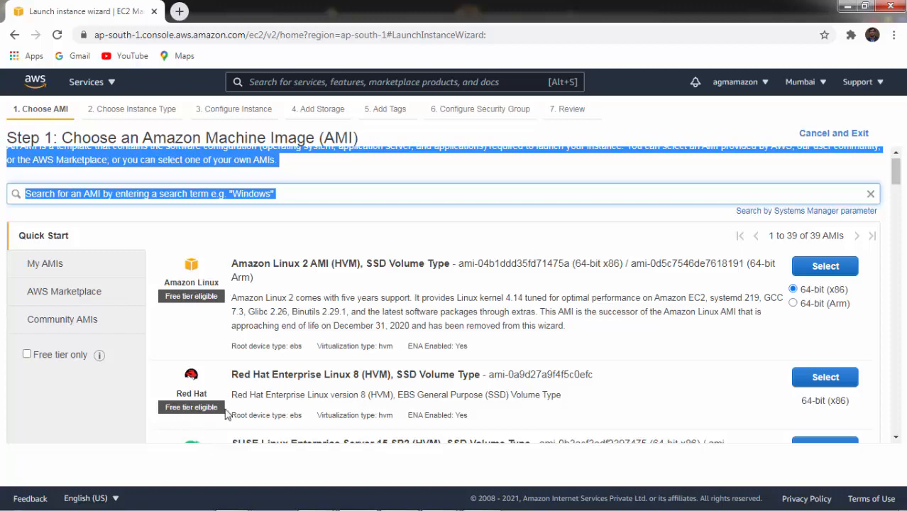
pyautogui.moveTo(898, 175)
pyautogui.mouseDown()
pyautogui.moveTo(898, 202)
pyautogui.moveTo(898, 168)
pyautogui.mouseUp()
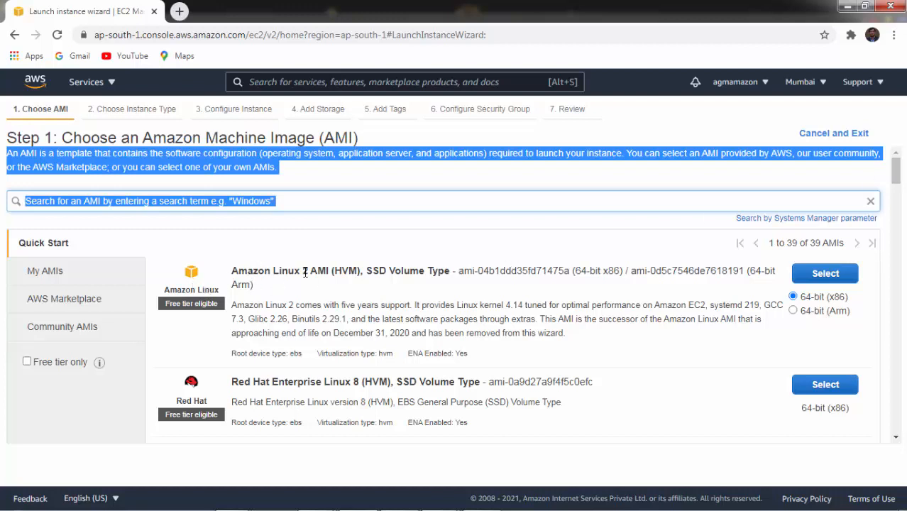
pyautogui.click(826, 274)
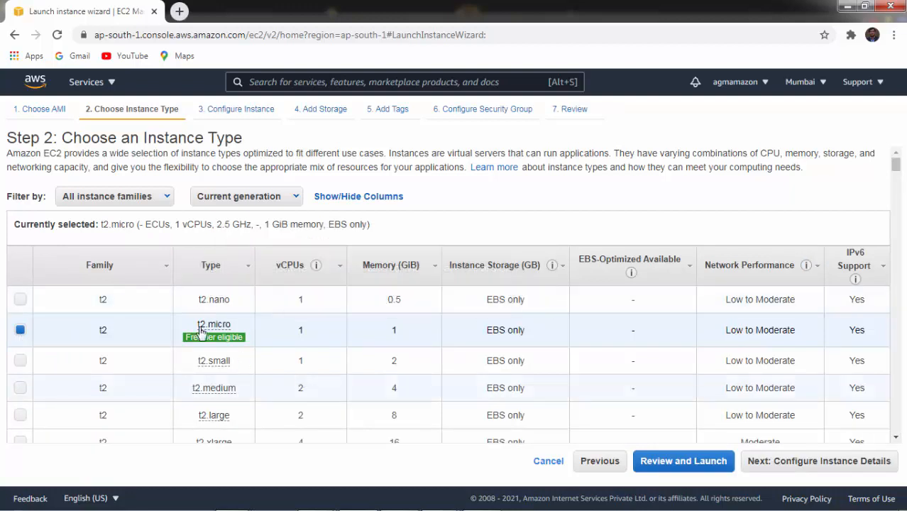
pyautogui.click(802, 467)
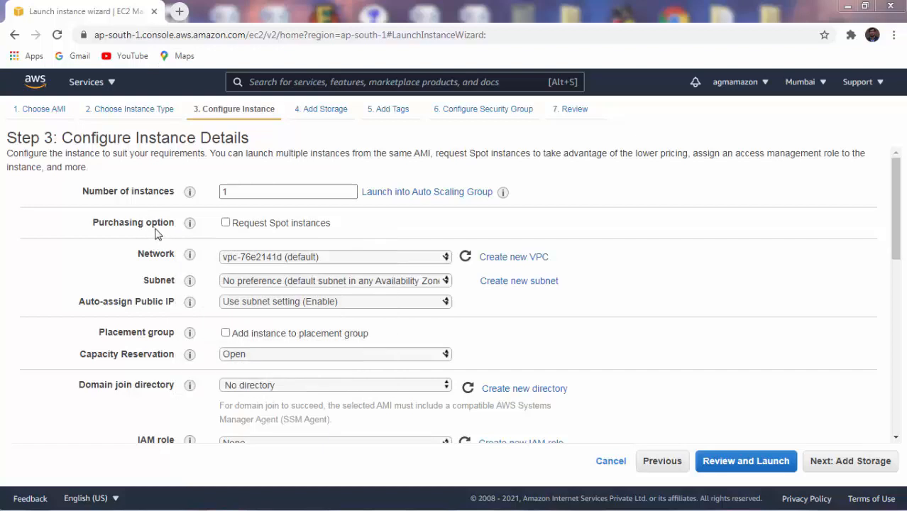
# Try the Spot instances request option and check the available subnets, keeping the subnet at No preference.
pyautogui.click(281, 226)
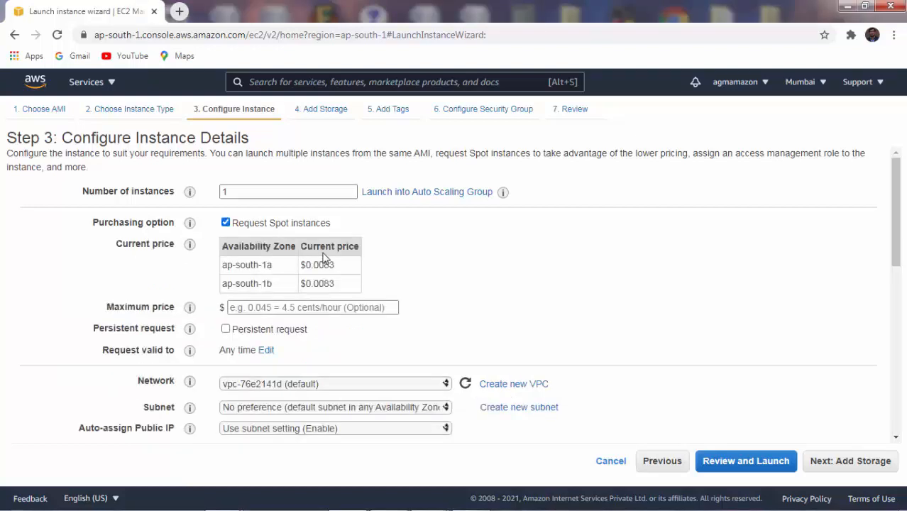
pyautogui.click(226, 224)
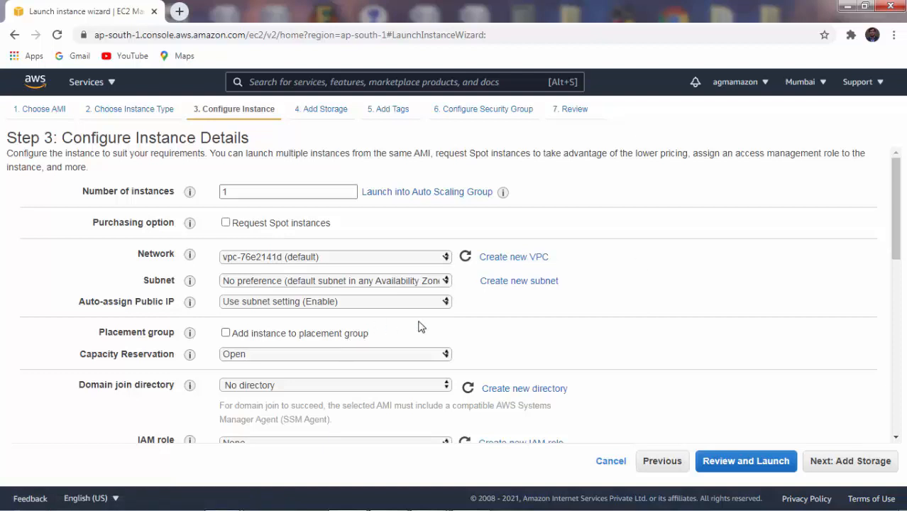
pyautogui.click(427, 282)
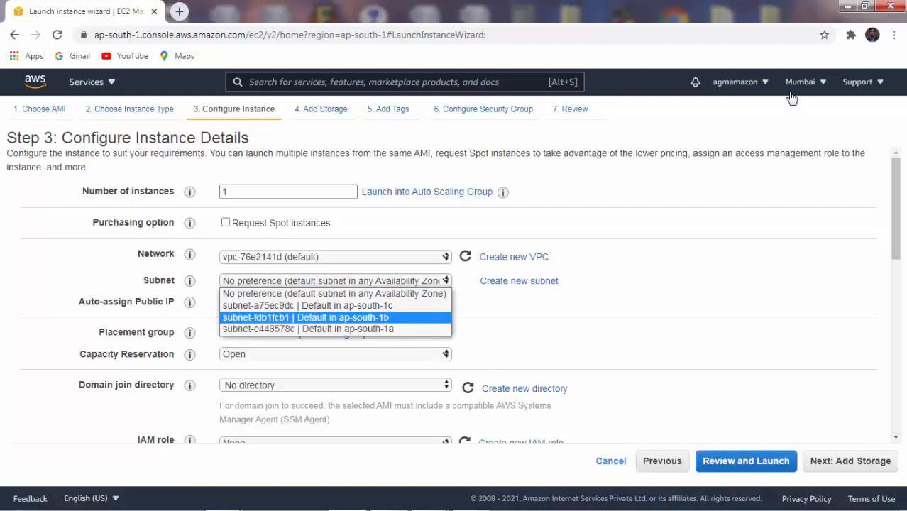
pyautogui.click(407, 293)
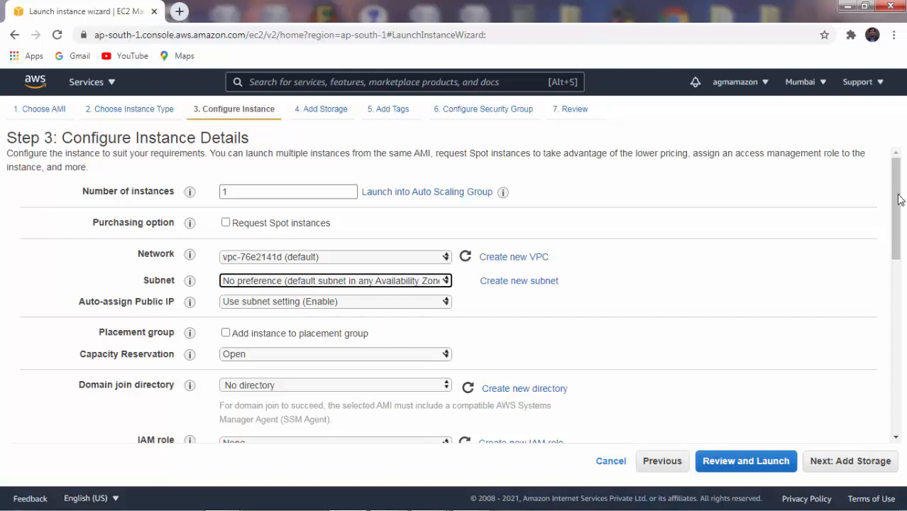
# Read the explanation of termination protection and try the option that protects against accidental termination.
pyautogui.scroll(-1, 898, 217)
pyautogui.scroll(-1, 897, 218)
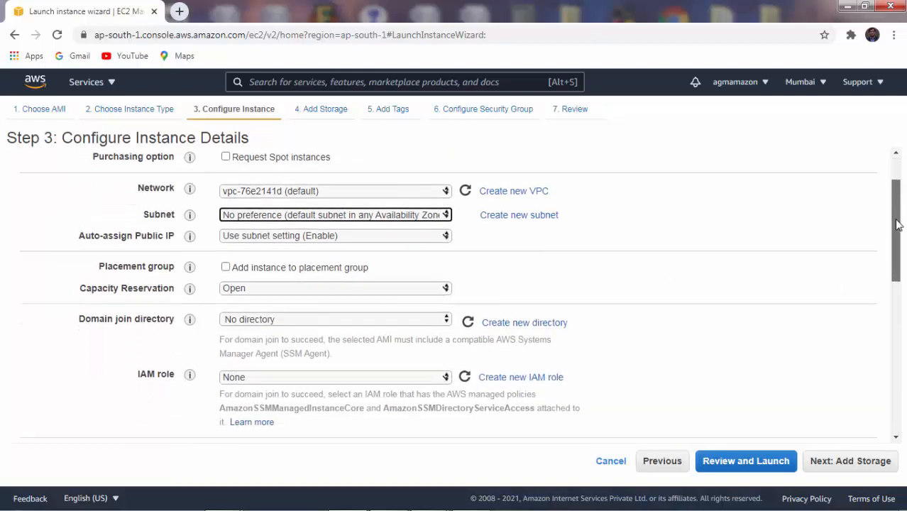
pyautogui.scroll(-1, 898, 225)
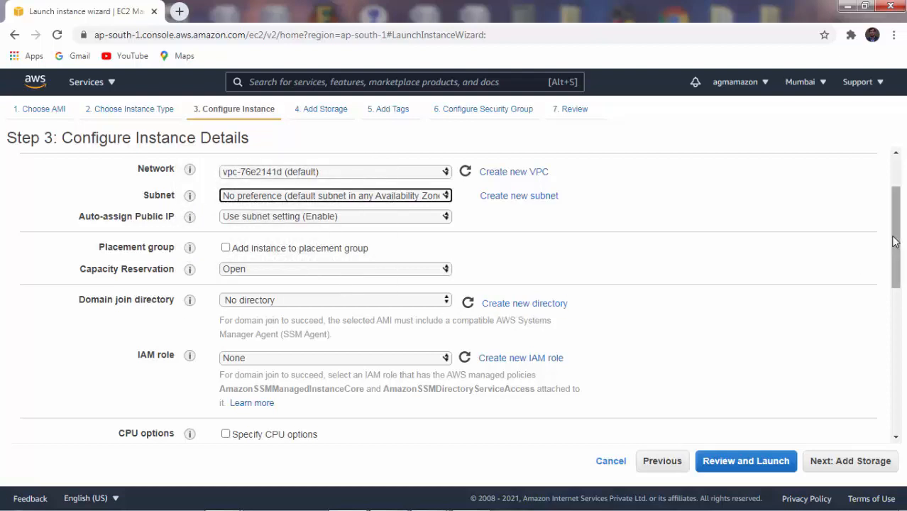
pyautogui.scroll(-2, 900, 274)
pyautogui.scroll(-5, 900, 284)
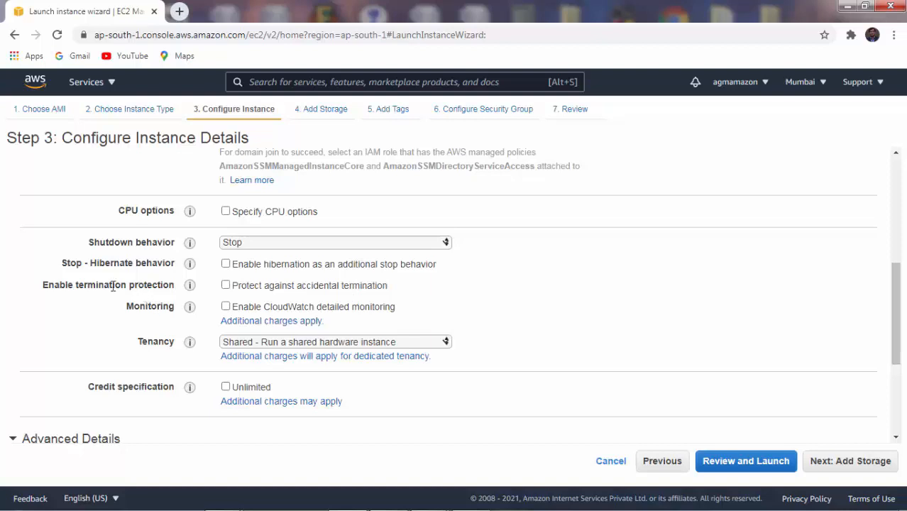
pyautogui.moveTo(156, 280); pyautogui.dragTo(615, 299)
pyautogui.click(615, 299)
pyautogui.moveTo(192, 288)
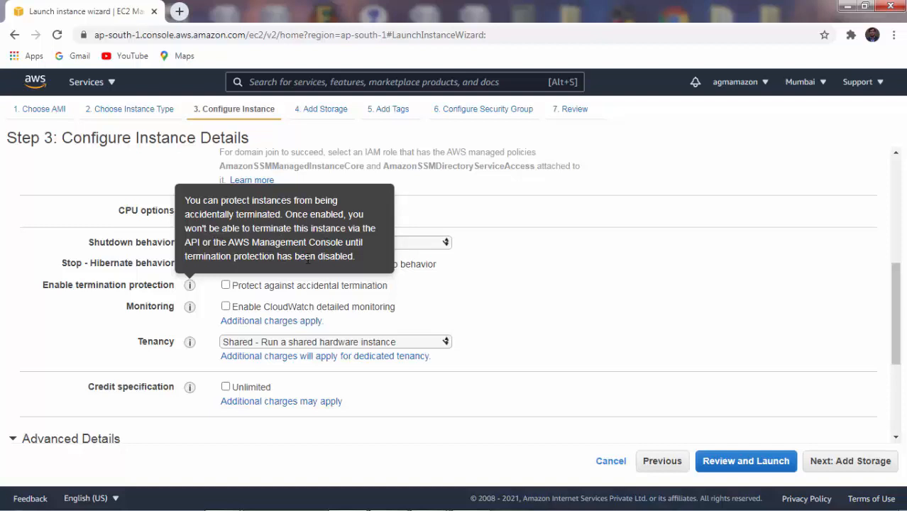
pyautogui.click(225, 286)
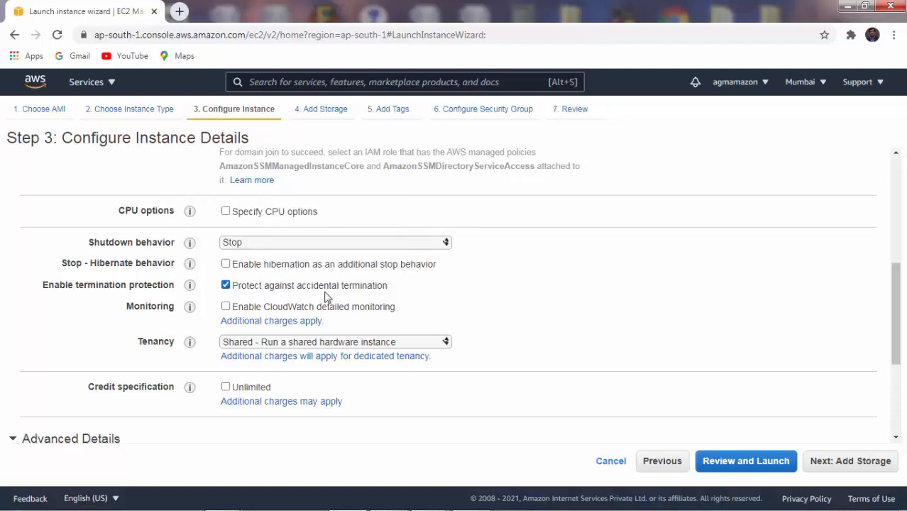
pyautogui.click(226, 286)
# Keep the tenancy as a shared hardware instance and proceed to the storage configuration.
pyautogui.click(430, 343)
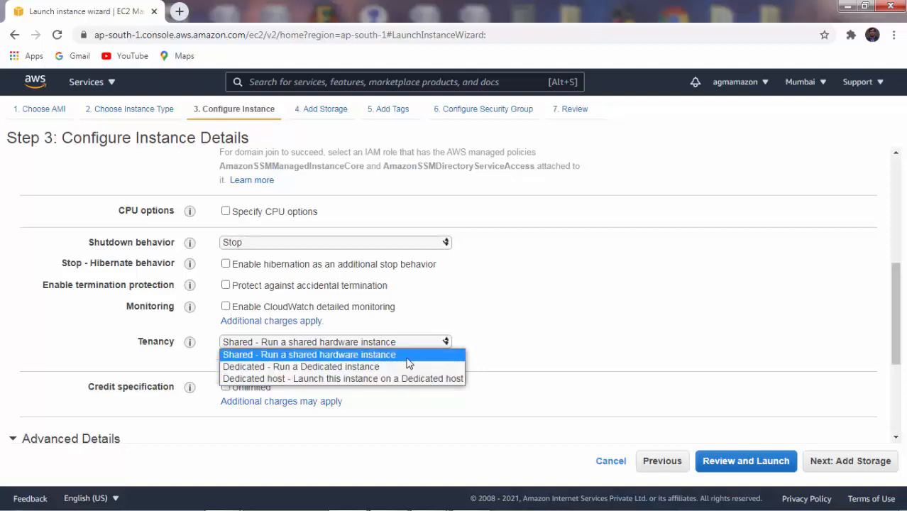
pyautogui.click(408, 357)
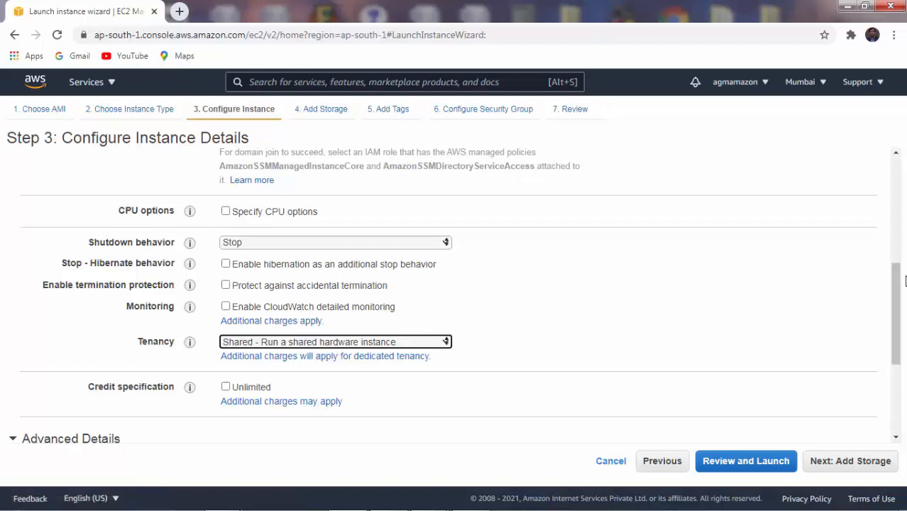
pyautogui.moveTo(899, 284); pyautogui.dragTo(899, 371)
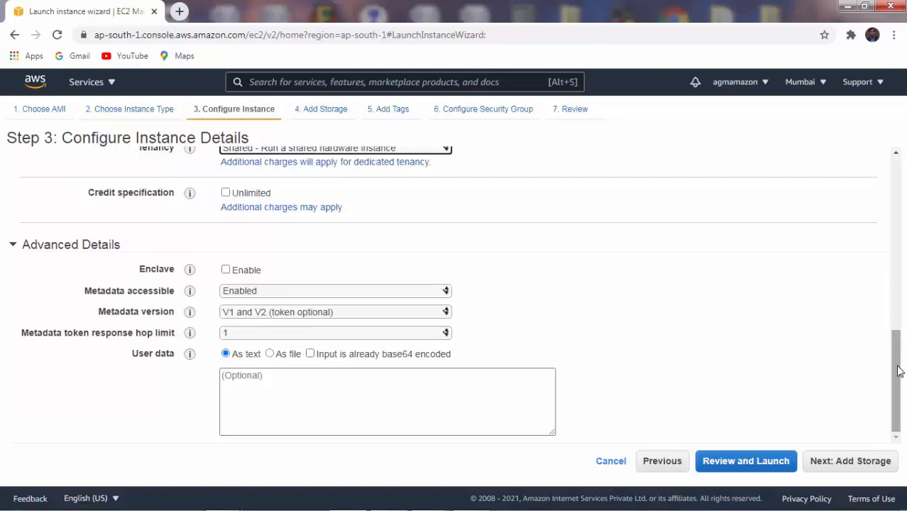
pyautogui.click(851, 462)
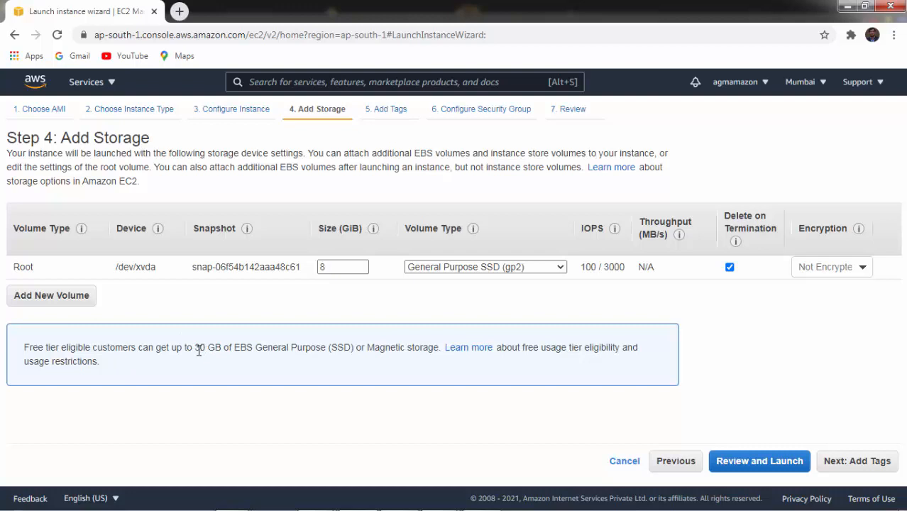
# Check the free tier storage allowance, keep the root volume at 8 GiB, and proceed to the tags.
pyautogui.moveTo(195, 349); pyautogui.dragTo(222, 352)
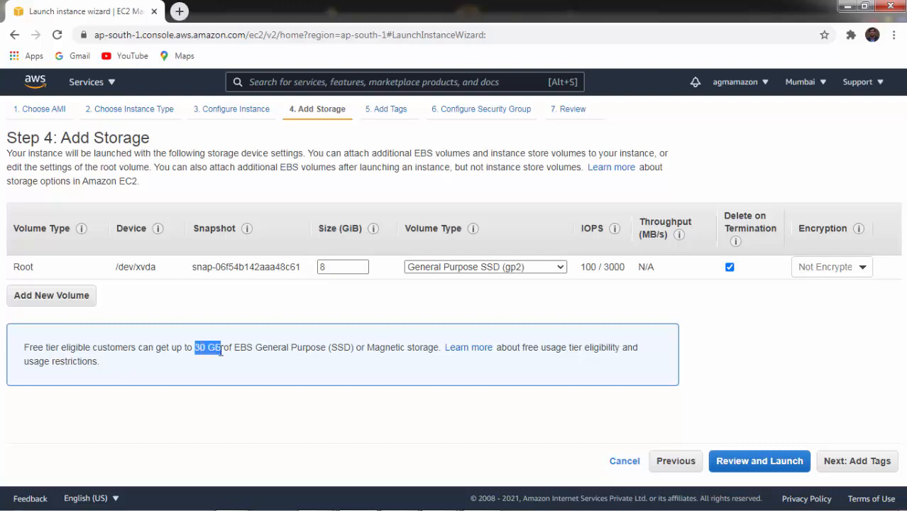
pyautogui.doubleClick(333, 267)
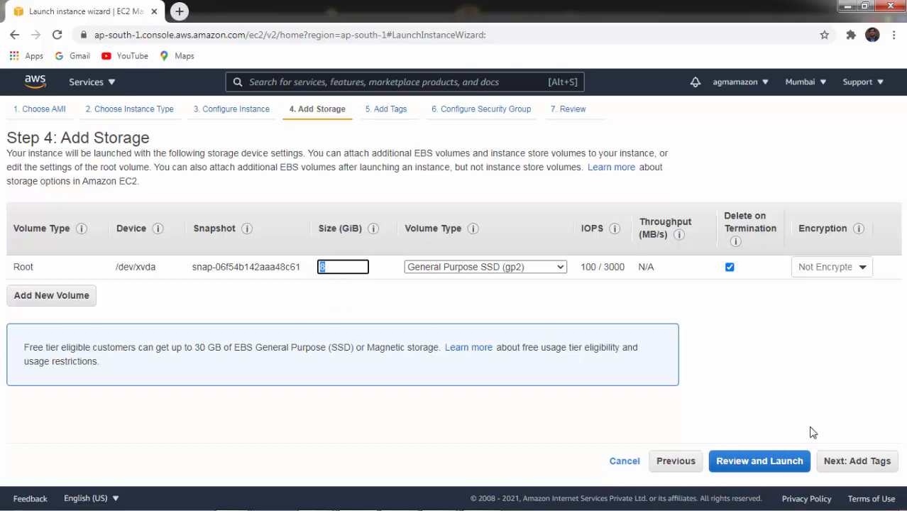
pyautogui.click(849, 463)
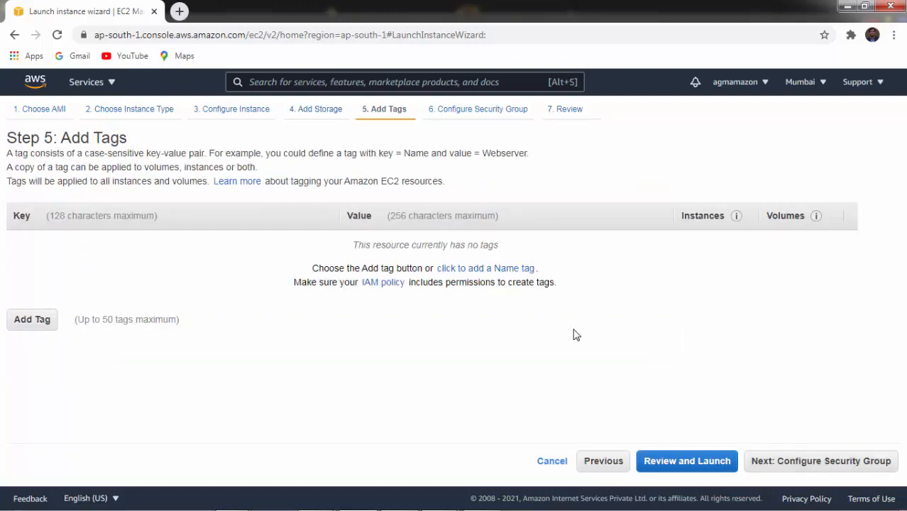
# Add a tag with key Name and value Linux Server, and proceed to the security group configuration.
pyautogui.click(35, 325)
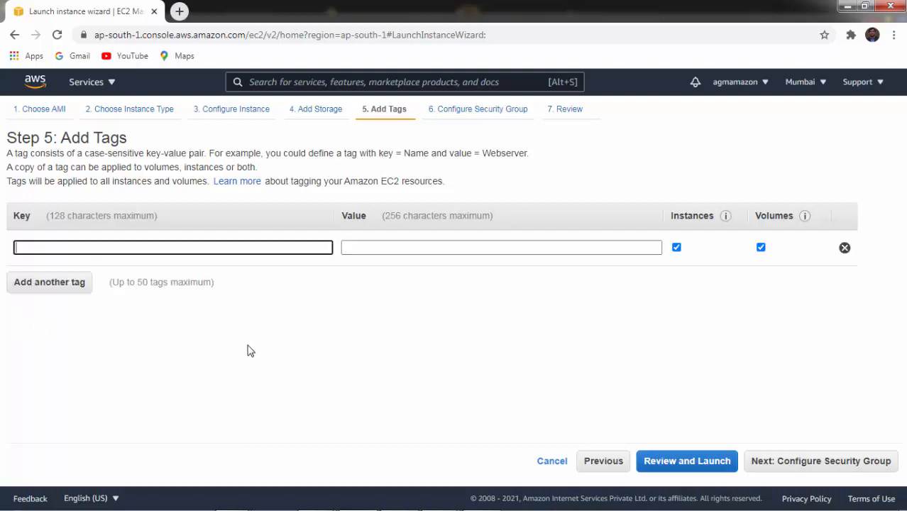
pyautogui.write('Name')
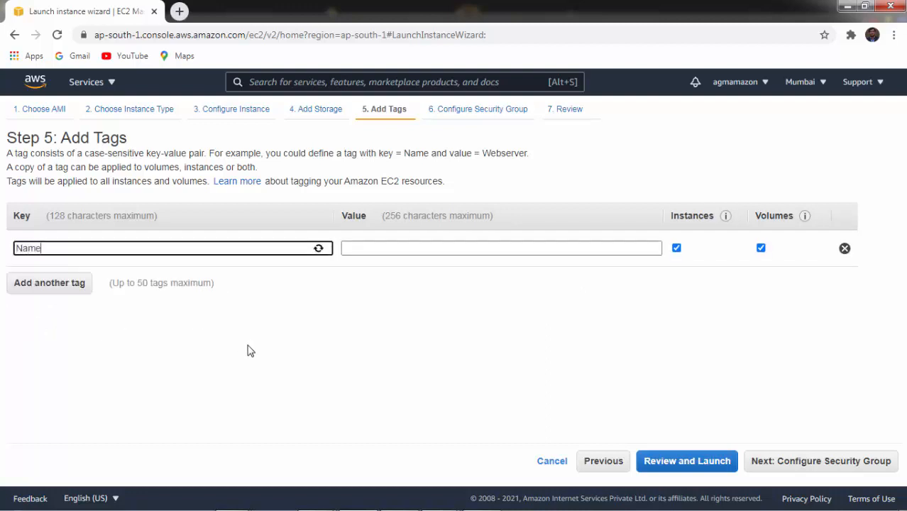
pyautogui.click(376, 252)
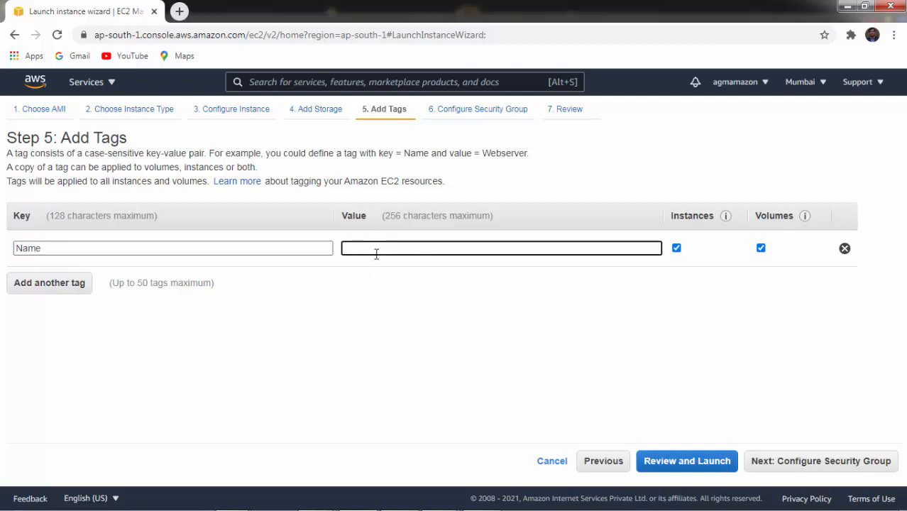
pyautogui.write('Linux Serve')
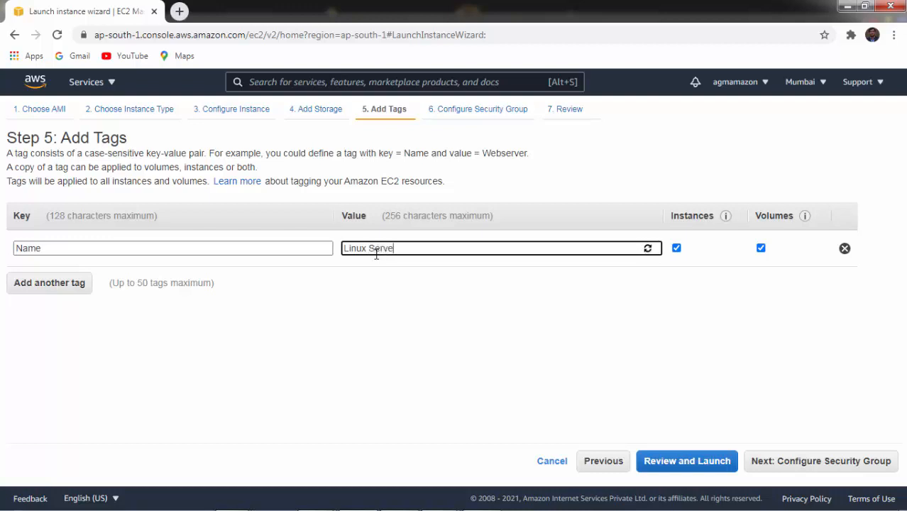
pyautogui.write('r')
pyautogui.moveTo(137, 283); pyautogui.dragTo(190, 282)
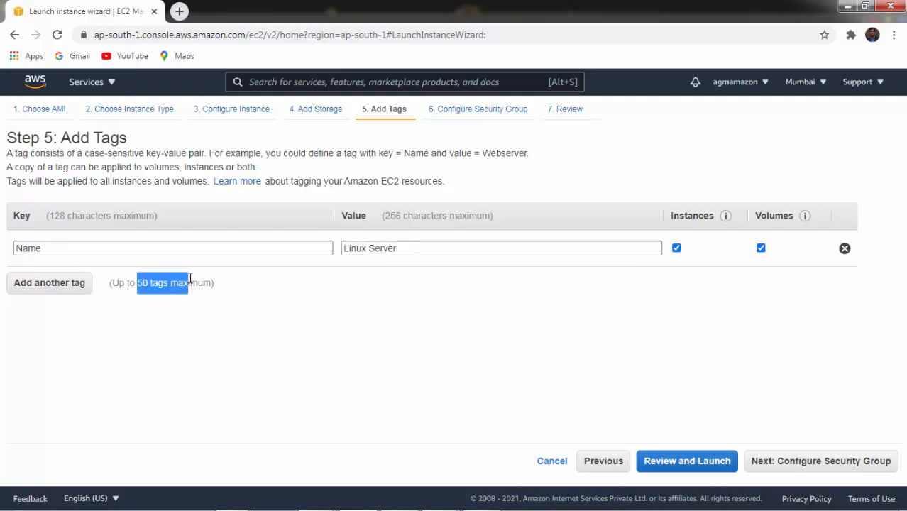
pyautogui.click(241, 306)
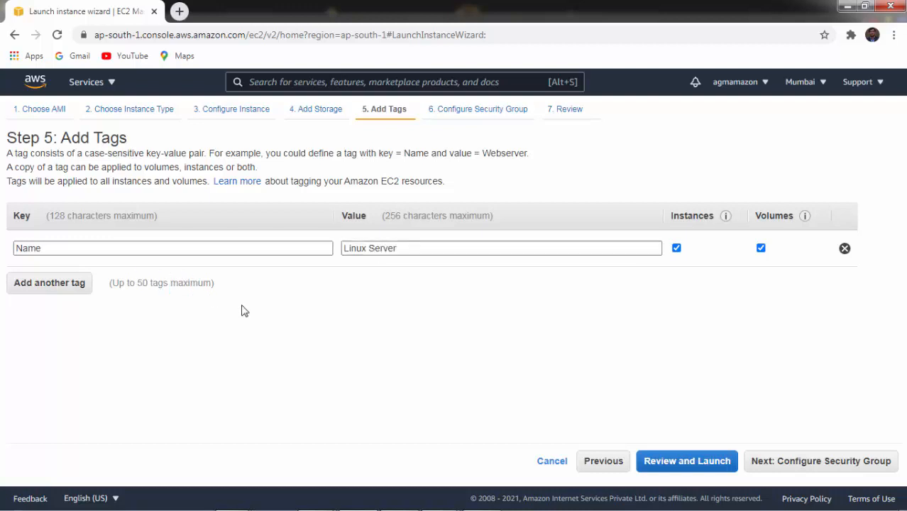
pyautogui.click(806, 464)
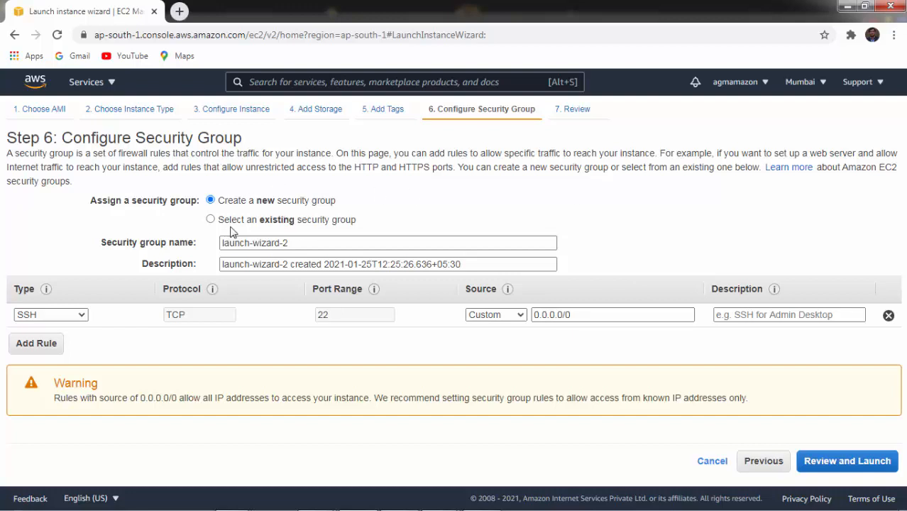
# Name the new security group Security Group1.
pyautogui.doubleClick(284, 243)
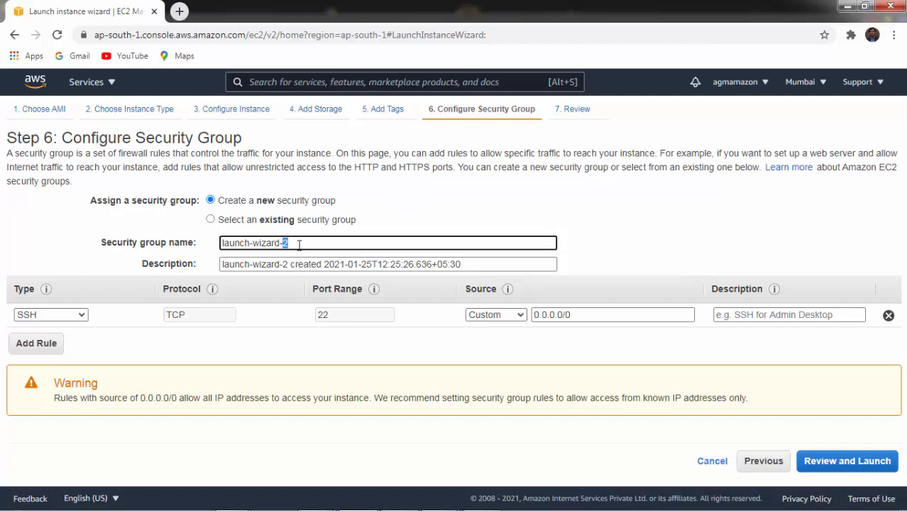
pyautogui.press('BackSpace')
pyautogui.press('BackSpace')
pyautogui.press('BackSpace')
pyautogui.press('BackSpace')
pyautogui.press('BackSpace')
pyautogui.press('BackSpace')
pyautogui.press('BackSpace')
pyautogui.press('BackSpace')
pyautogui.press('BackSpace')
pyautogui.press('BackSpace')
pyautogui.press('BackSpace')
pyautogui.press('BackSpace')
pyautogui.press('BackSpace')
pyautogui.press('BackSpace')
pyautogui.press('BackSpace')
pyautogui.write('Security Group1')
# Replace the security group's description with a copy of its name, Security Group1.
pyautogui.hotkey('ctrl', 'a')
pyautogui.hotkey('ctrl', 'c')
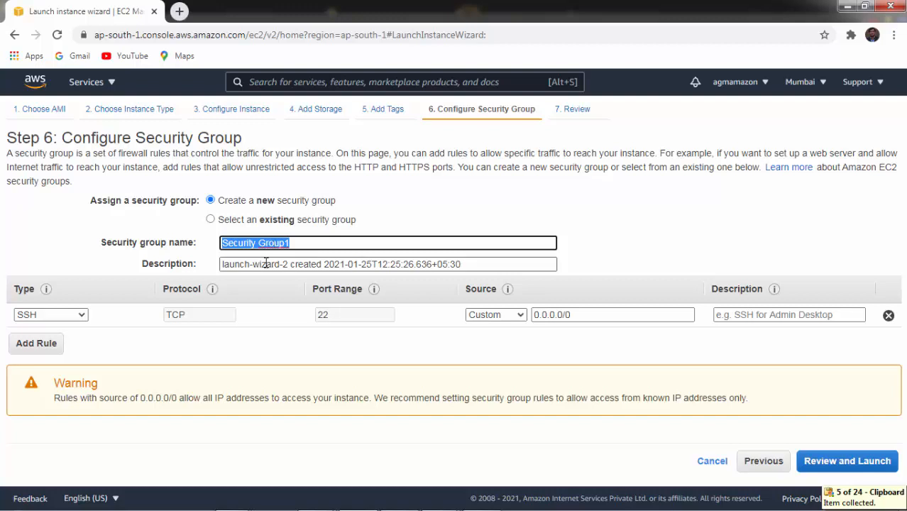
pyautogui.click(266, 264)
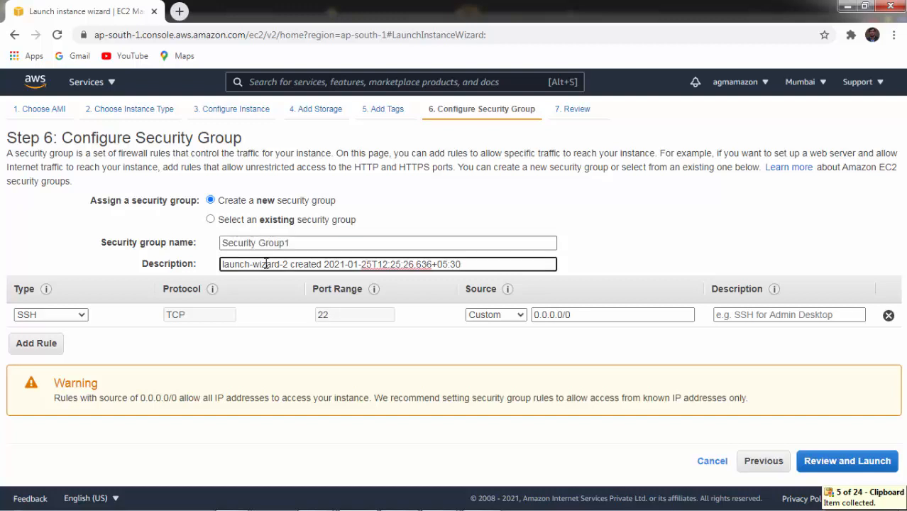
pyautogui.hotkey('ctrl', 'a')
pyautogui.hotkey('ctrl', 'v')
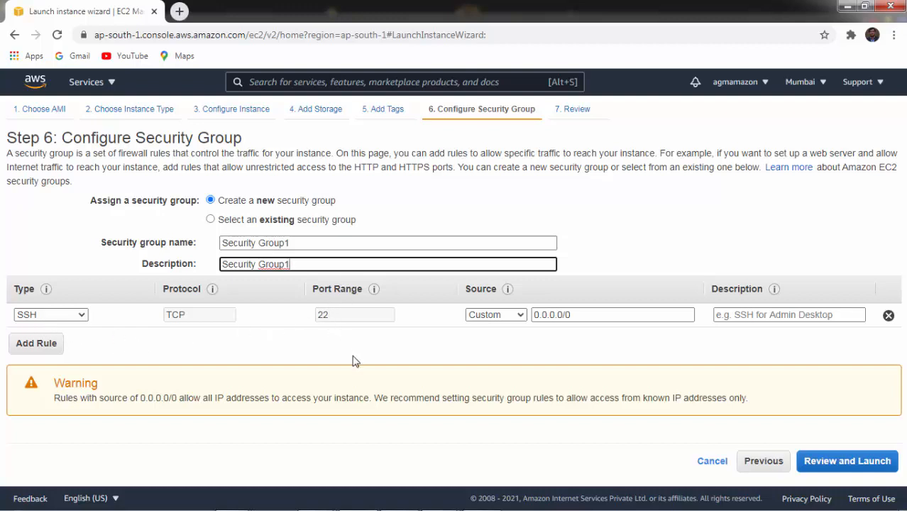
# Set the SSH rule's source to Anywhere and add an HTTP rule with source Anywhere.
pyautogui.click(516, 315)
pyautogui.click(511, 340)
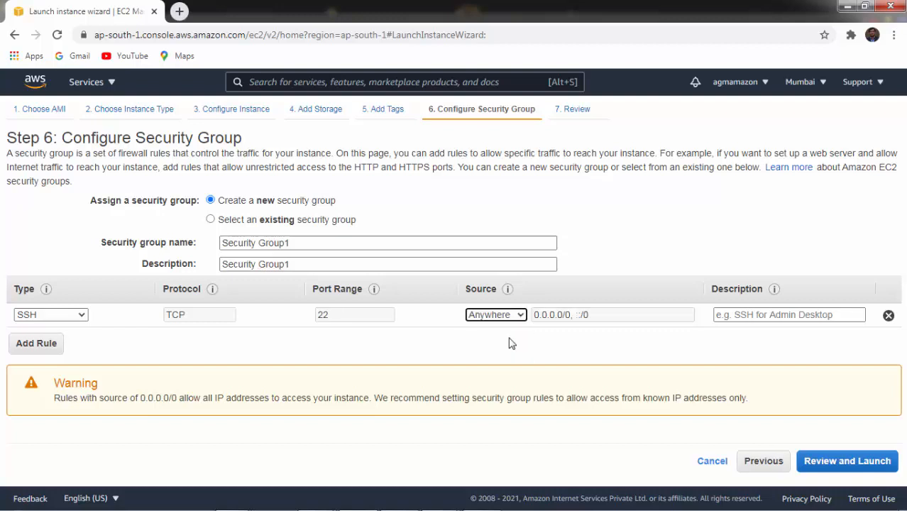
pyautogui.click(33, 347)
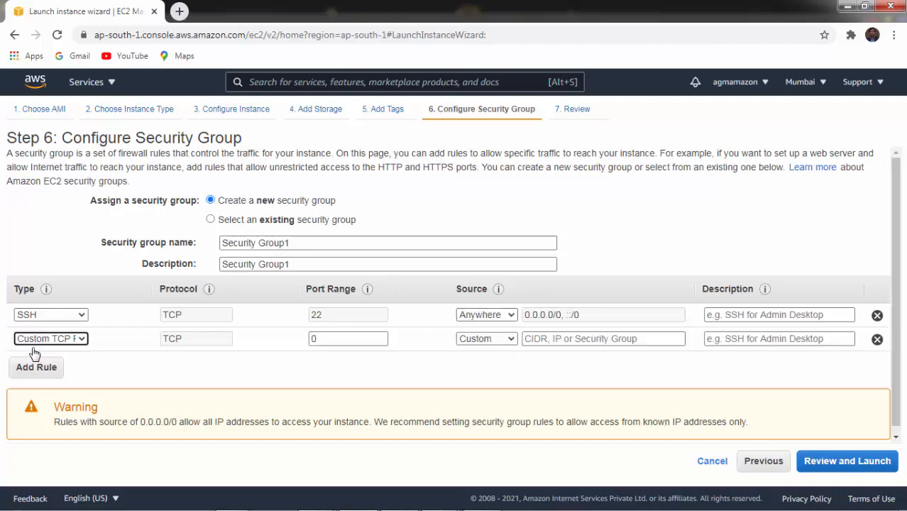
pyautogui.click(81, 338)
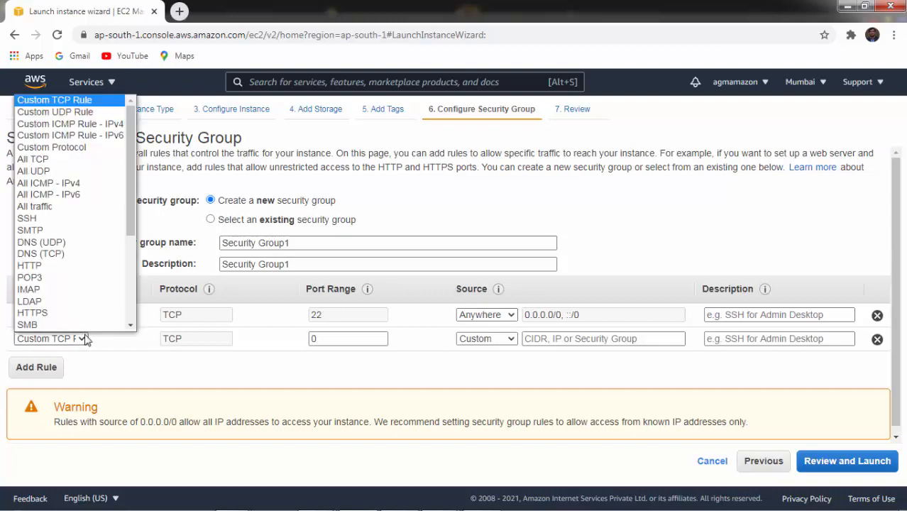
pyautogui.click(69, 266)
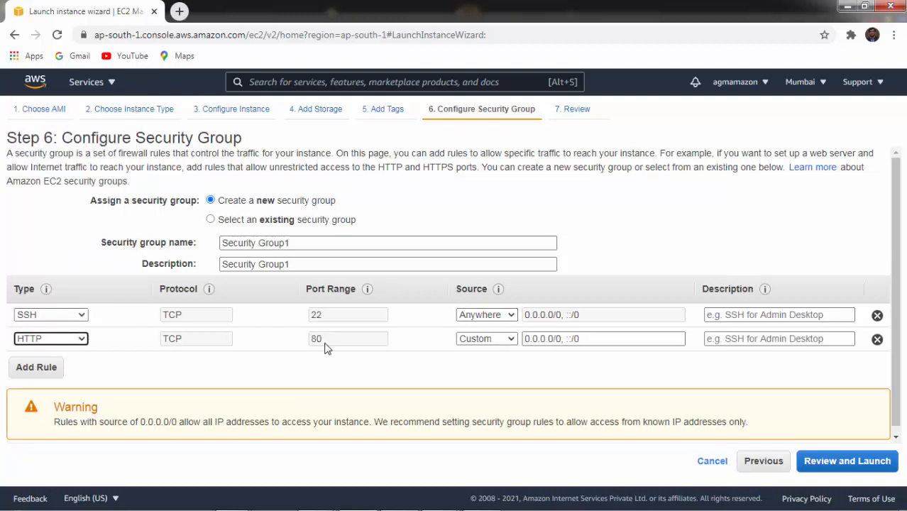
pyautogui.click(487, 339)
pyautogui.click(497, 314)
# Add a third inbound rule of type HTTPS with source Anywhere to the security group.
pyautogui.click(36, 367)
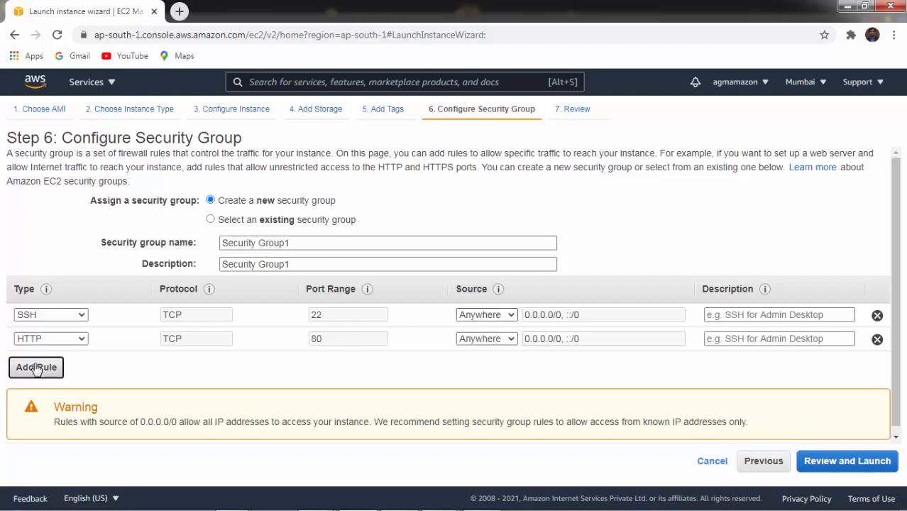
pyautogui.click(36, 368)
pyautogui.scroll(-1, 107, 242)
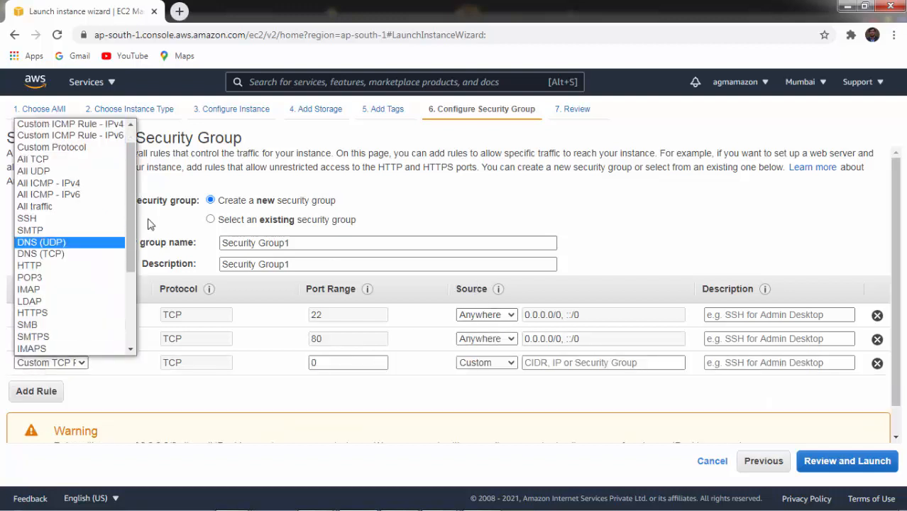
pyautogui.moveTo(136, 231); pyautogui.dragTo(134, 267)
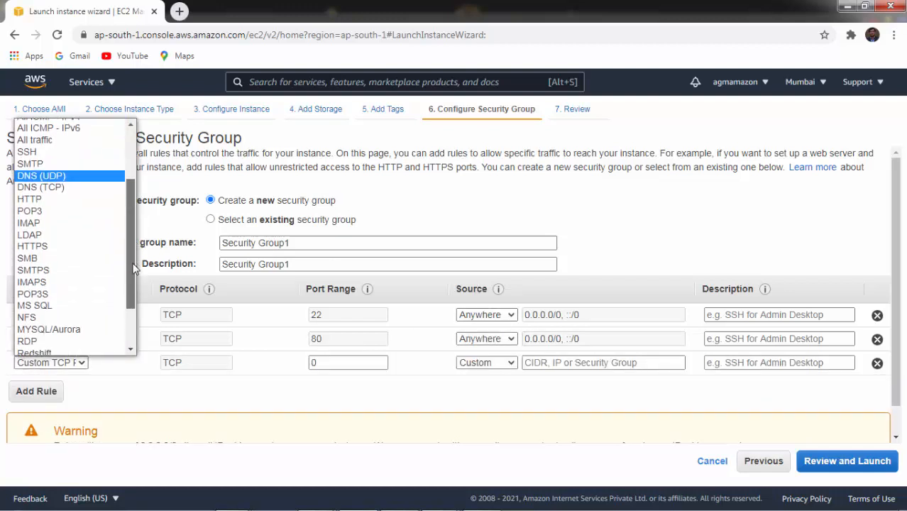
pyautogui.click(32, 246)
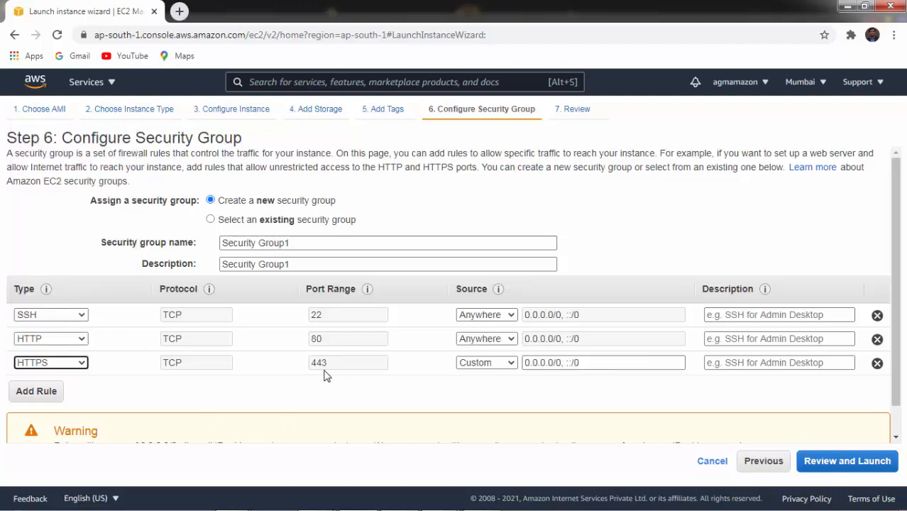
pyautogui.click(487, 365)
pyautogui.click(489, 389)
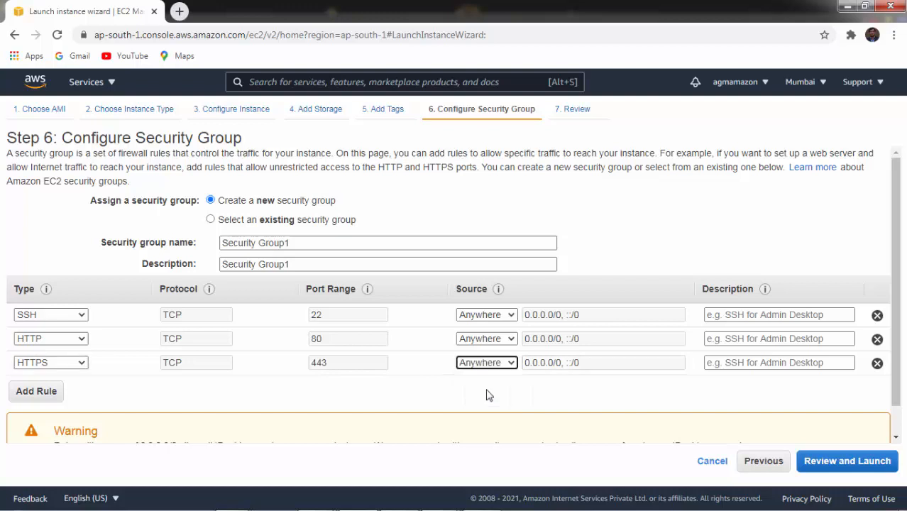
# Proceed to the launch review and check the AMI, instance type and security group rules.
pyautogui.click(845, 465)
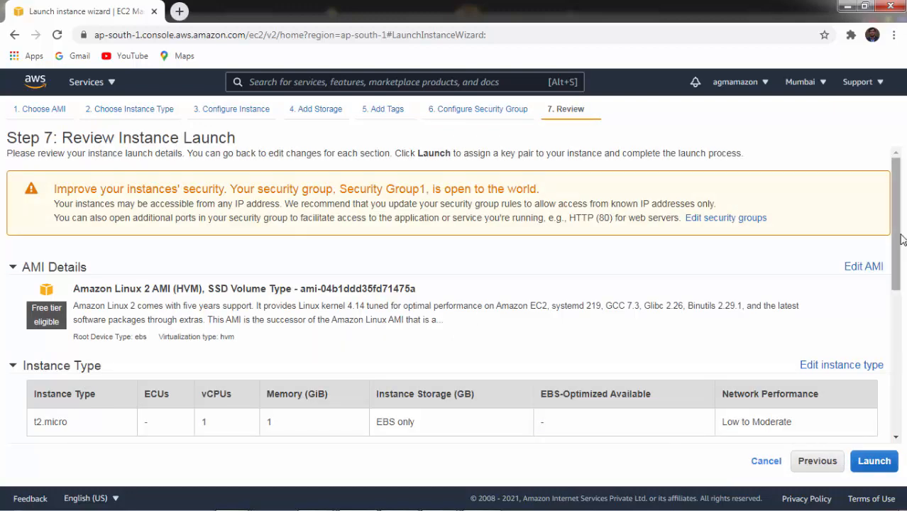
pyautogui.moveTo(899, 243)
pyautogui.mouseDown()
pyautogui.moveTo(899, 272)
pyautogui.moveTo(898, 232)
pyautogui.moveTo(898, 245)
pyautogui.mouseUp()
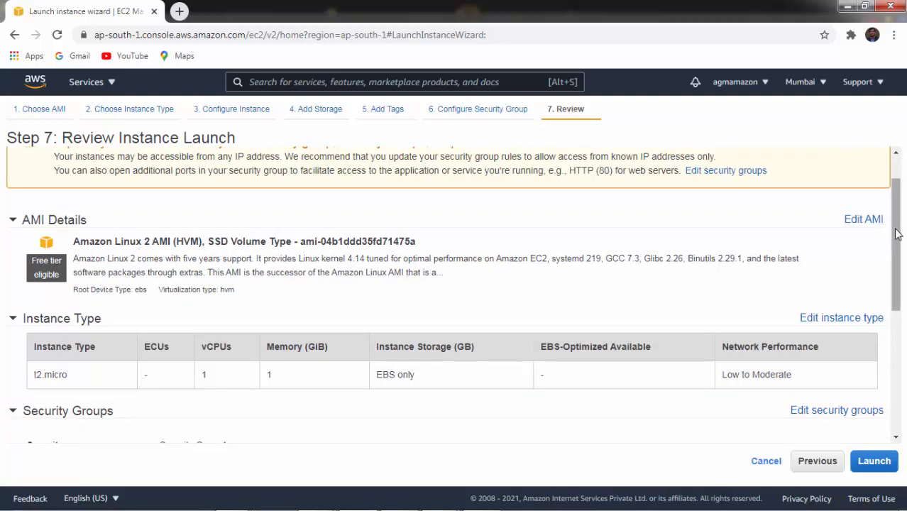
pyautogui.moveTo(895, 233); pyautogui.dragTo(900, 267)
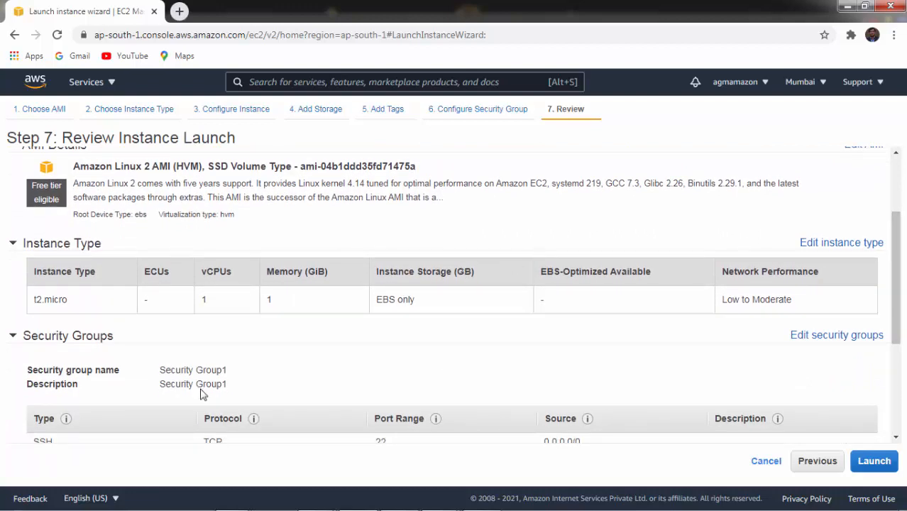
pyautogui.moveTo(166, 370); pyautogui.dragTo(229, 372)
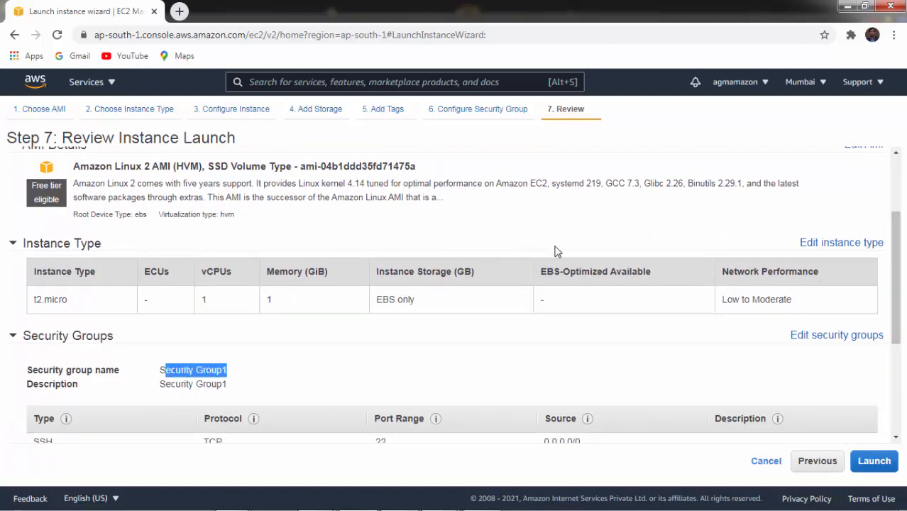
pyautogui.moveTo(895, 263); pyautogui.dragTo(903, 343)
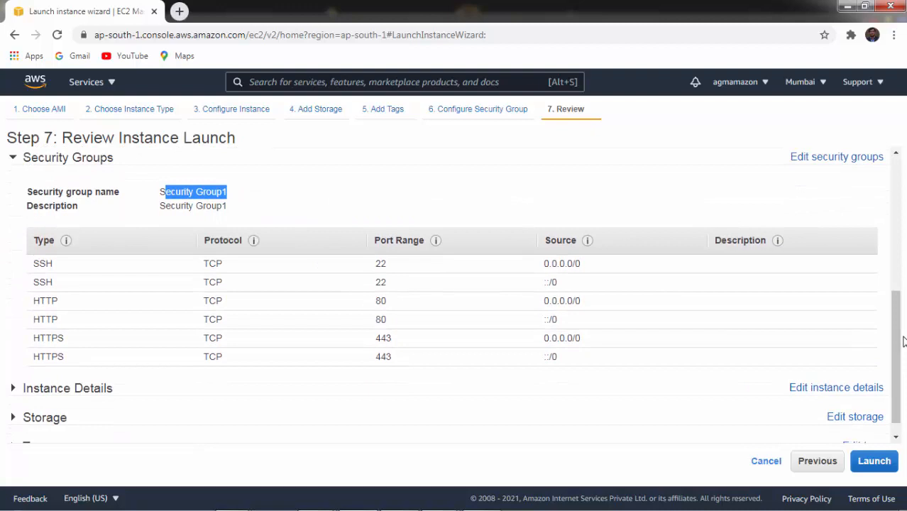
pyautogui.moveTo(903, 343); pyautogui.dragTo(902, 374)
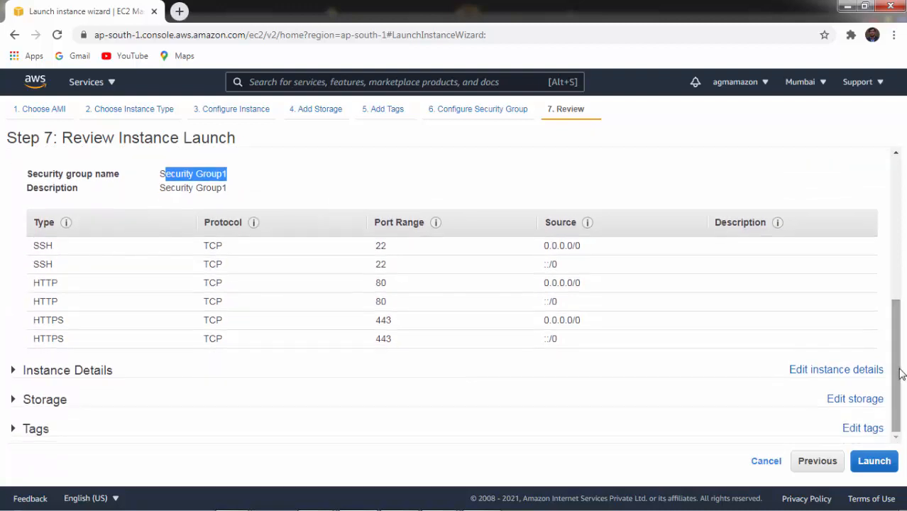
# Start the launch with a new key pair named LinuxKeypair and download its private key file.
pyautogui.click(873, 463)
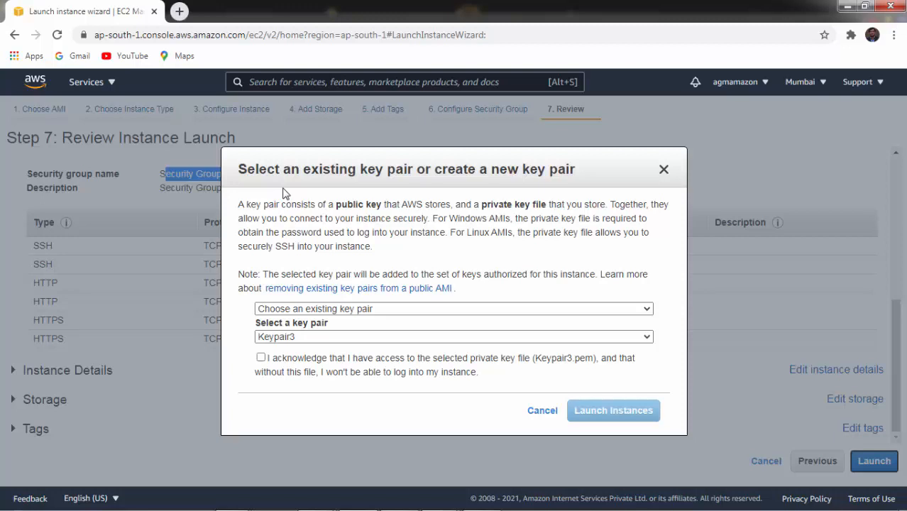
pyautogui.click(307, 311)
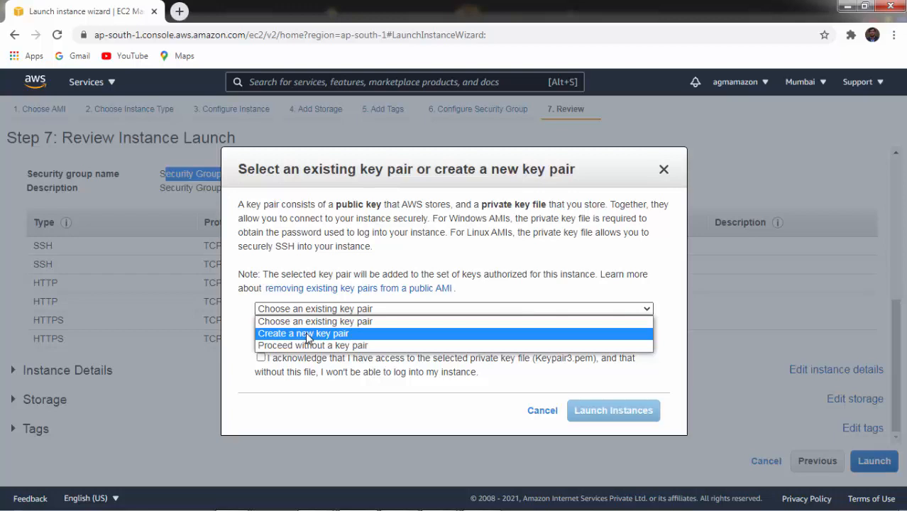
pyautogui.click(305, 333)
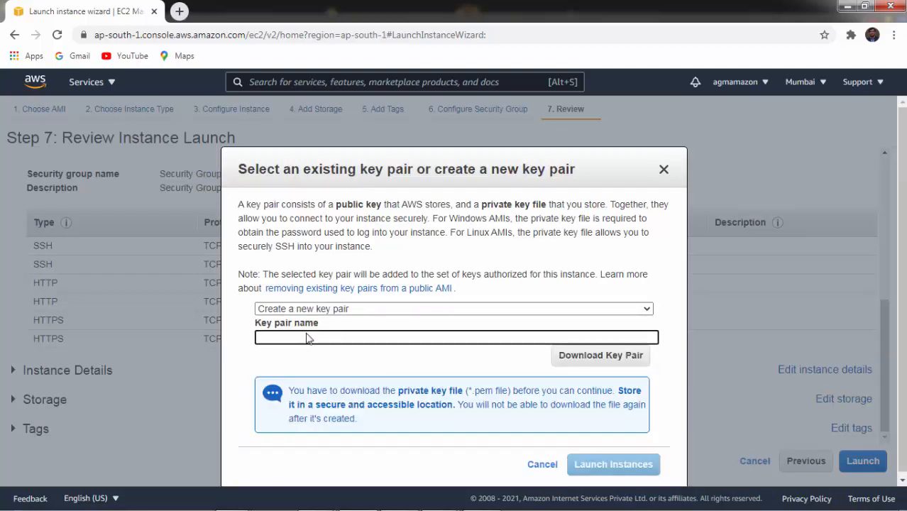
pyautogui.write('Li')
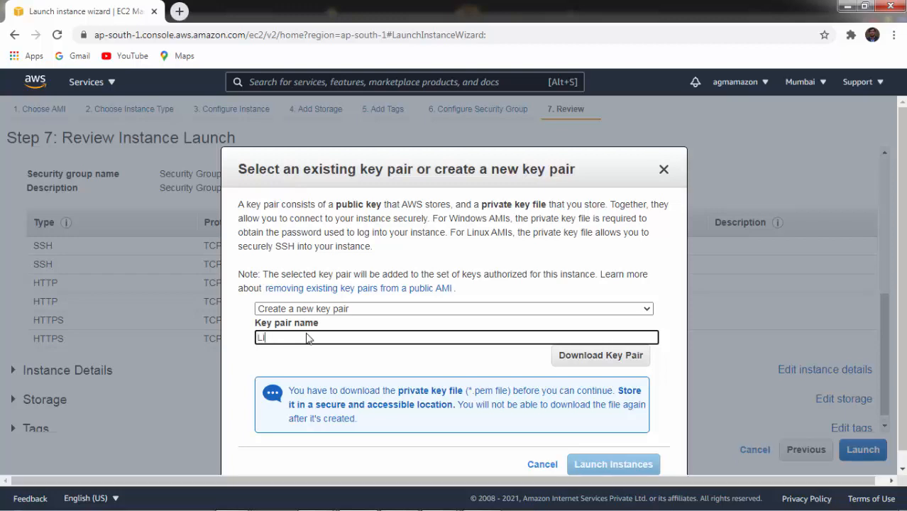
pyautogui.write('nux')
pyautogui.write('1')
pyautogui.press('BackSpace')
pyautogui.write('eypar')
pyautogui.press('Left')
pyautogui.press('Left')
pyautogui.press('Left')
pyautogui.press('Left')
pyautogui.press('Left')
pyautogui.write('K')
pyautogui.click(305, 338)
pyautogui.write('i')
pyautogui.click(588, 360)
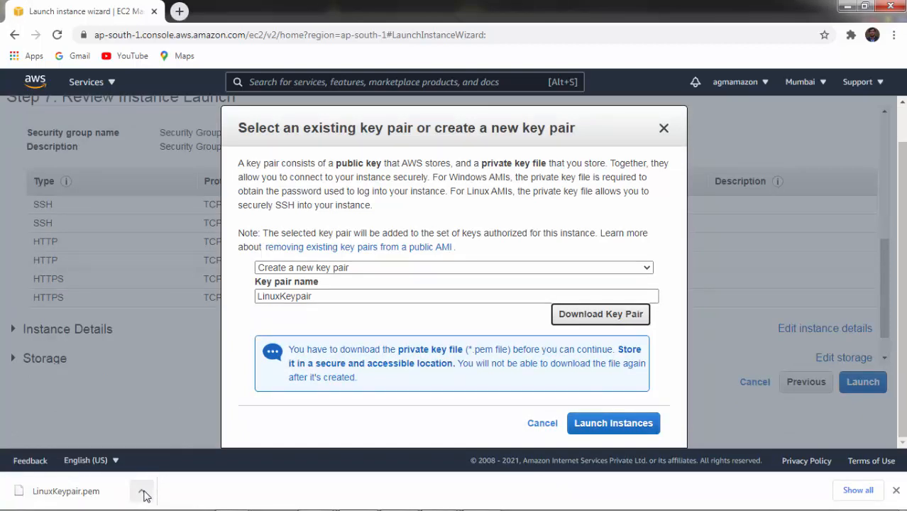
# Launch the instance with the new key pair and open the instances list from the launch status page.
pyautogui.click(142, 494)
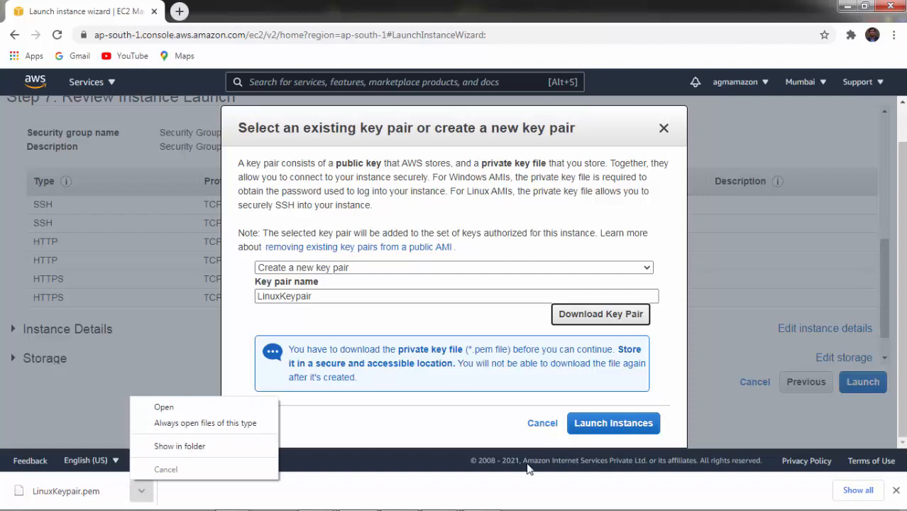
pyautogui.click(622, 424)
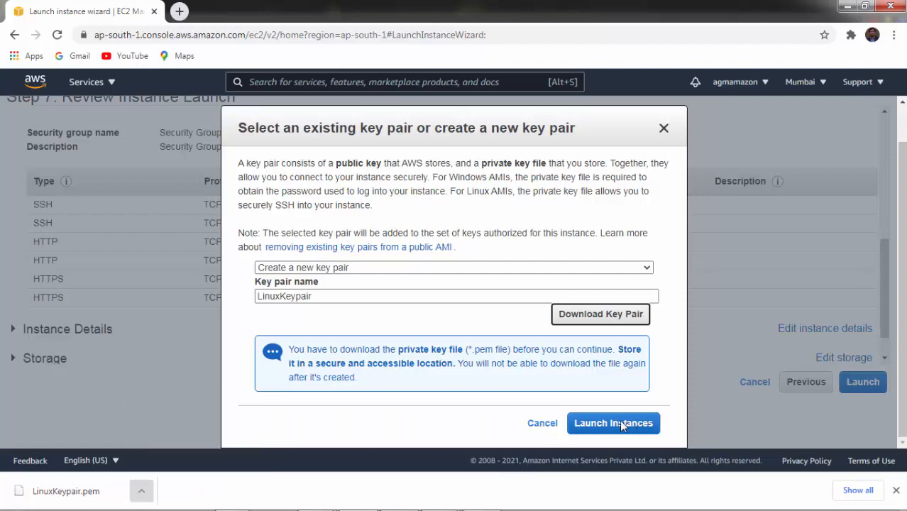
pyautogui.click(622, 424)
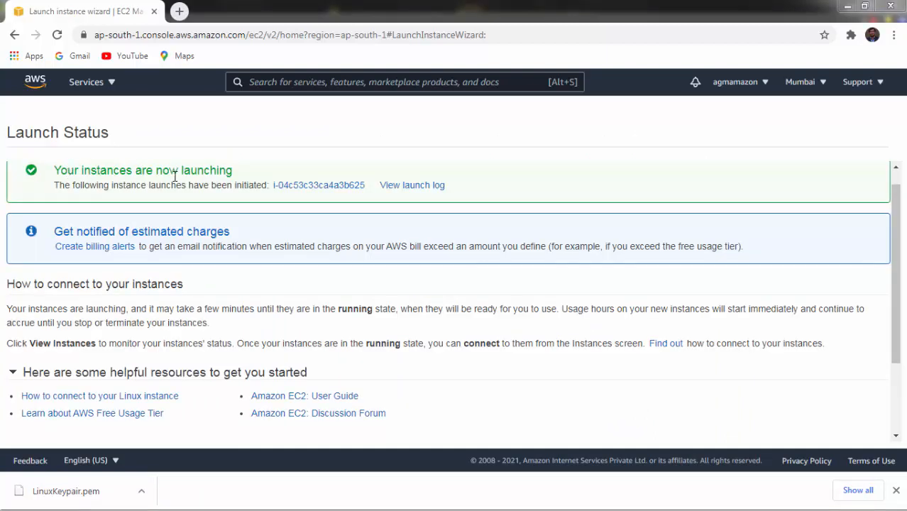
pyautogui.moveTo(897, 249); pyautogui.dragTo(901, 368)
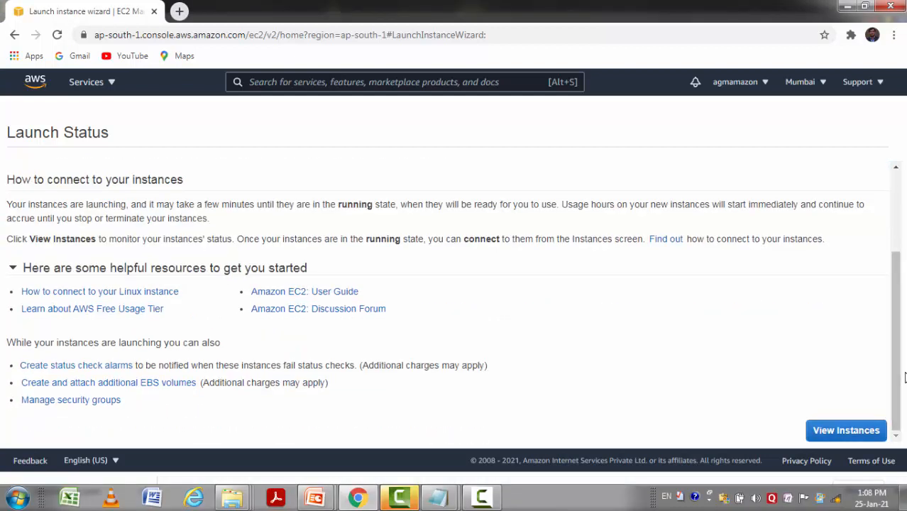
pyautogui.click(827, 433)
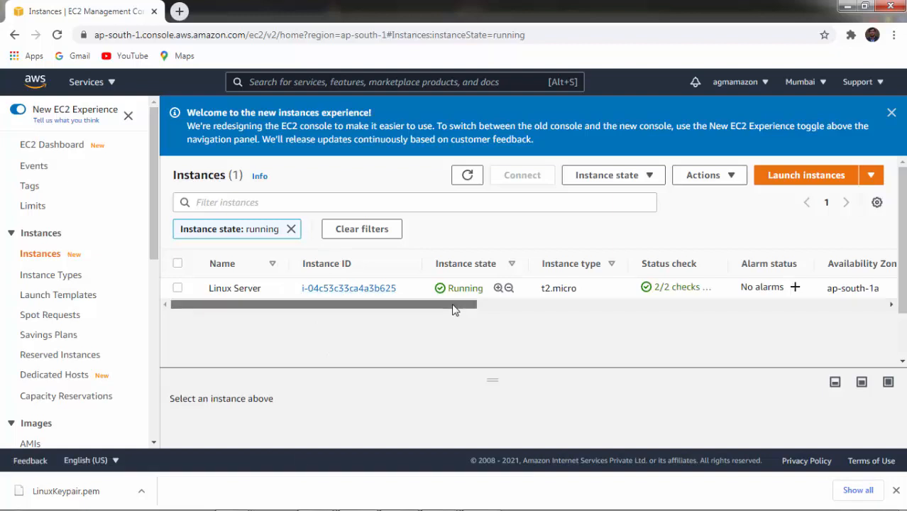
# Examine the Linux Server instance's state, status check, availability zone, public IPv4 address, security group, key name and launch time.
pyautogui.moveTo(453, 310); pyautogui.dragTo(465, 310)
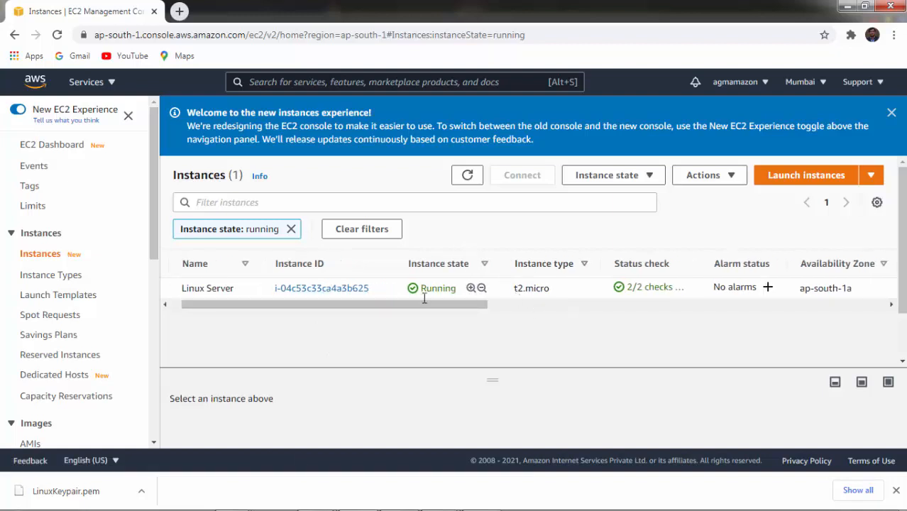
pyautogui.moveTo(438, 312); pyautogui.dragTo(460, 312)
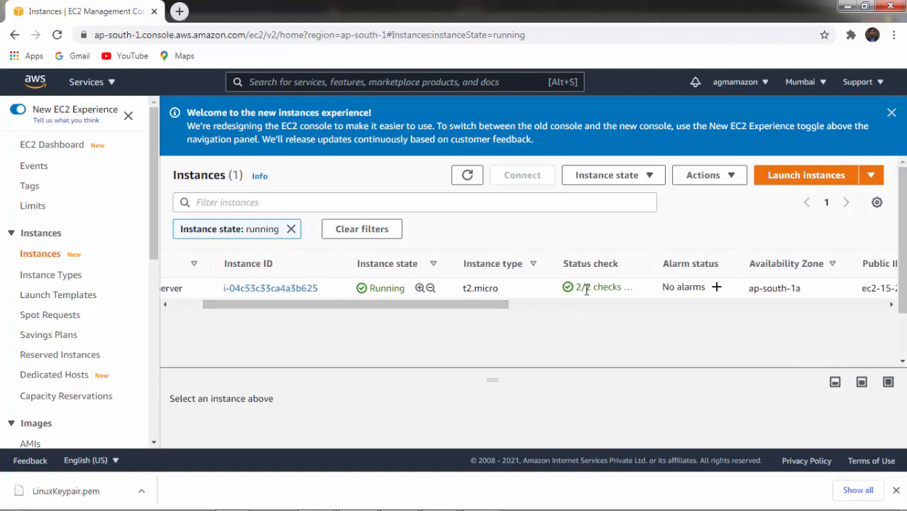
pyautogui.moveTo(499, 308); pyautogui.dragTo(627, 310)
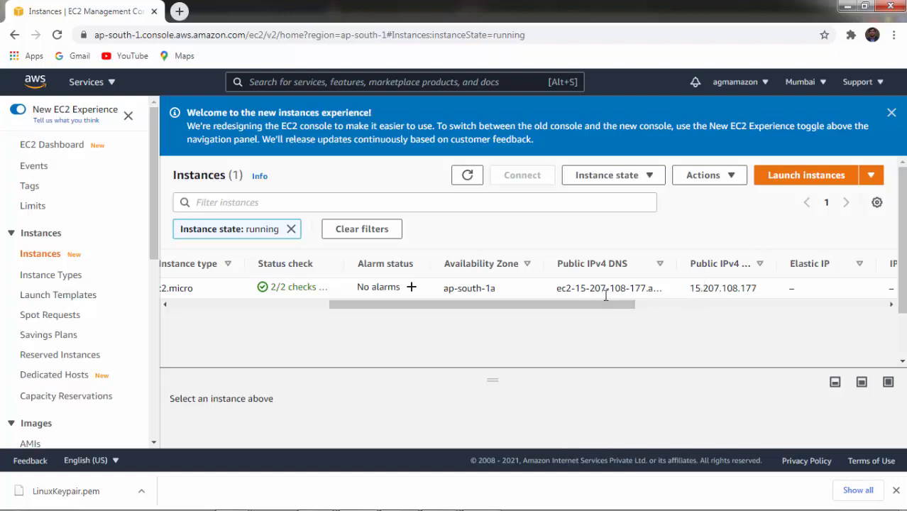
pyautogui.moveTo(607, 308); pyautogui.dragTo(755, 306)
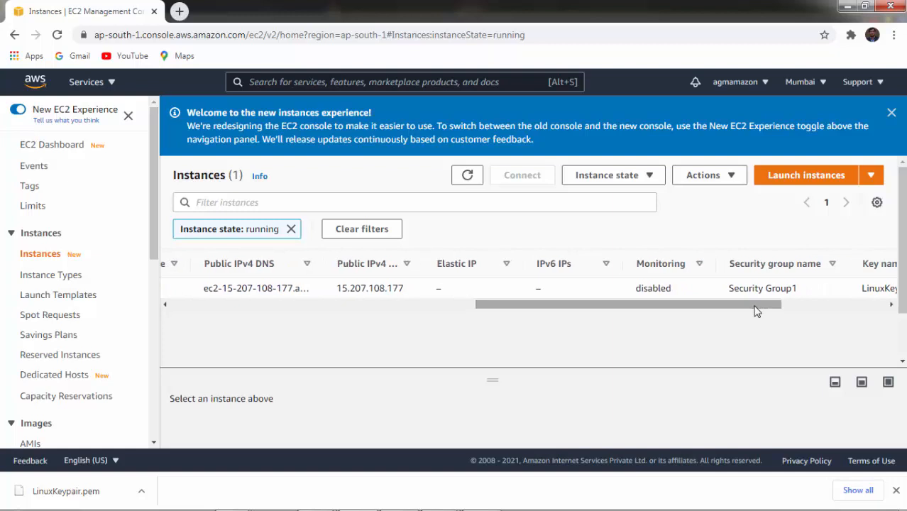
pyautogui.click(796, 311)
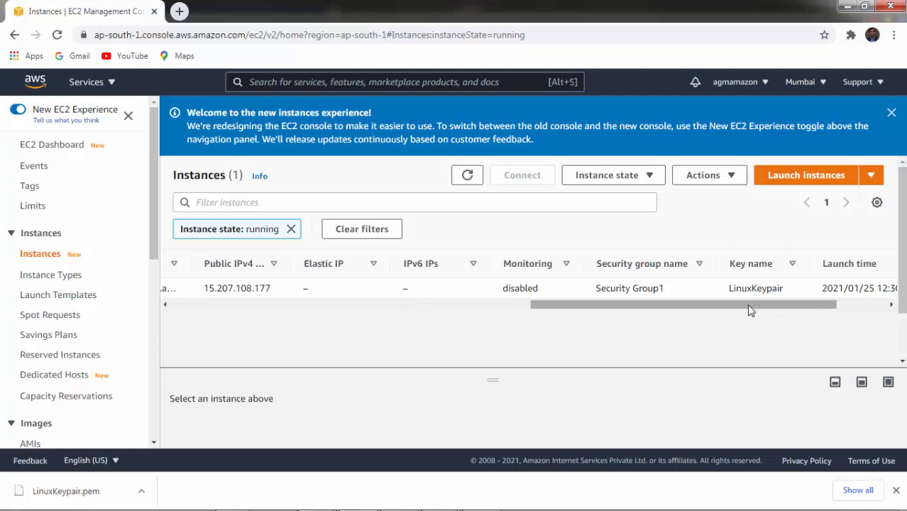
pyautogui.moveTo(750, 308); pyautogui.dragTo(792, 315)
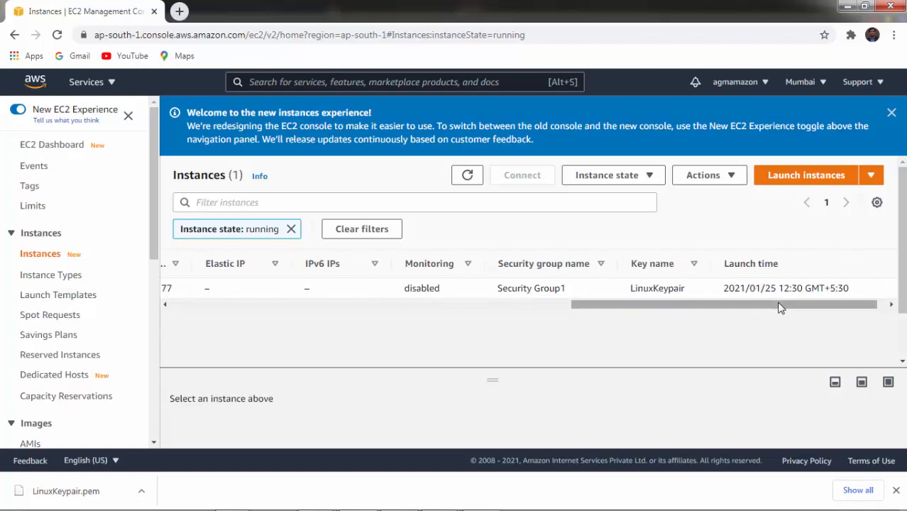
pyautogui.moveTo(779, 307); pyautogui.dragTo(327, 315)
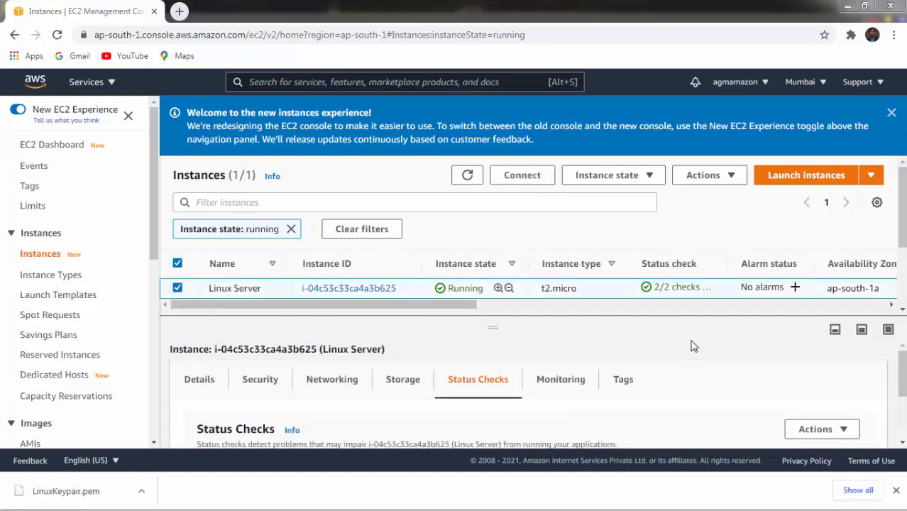
# Open the Linux Server instance's connection page and read the SSH client instructions.
pyautogui.click(520, 177)
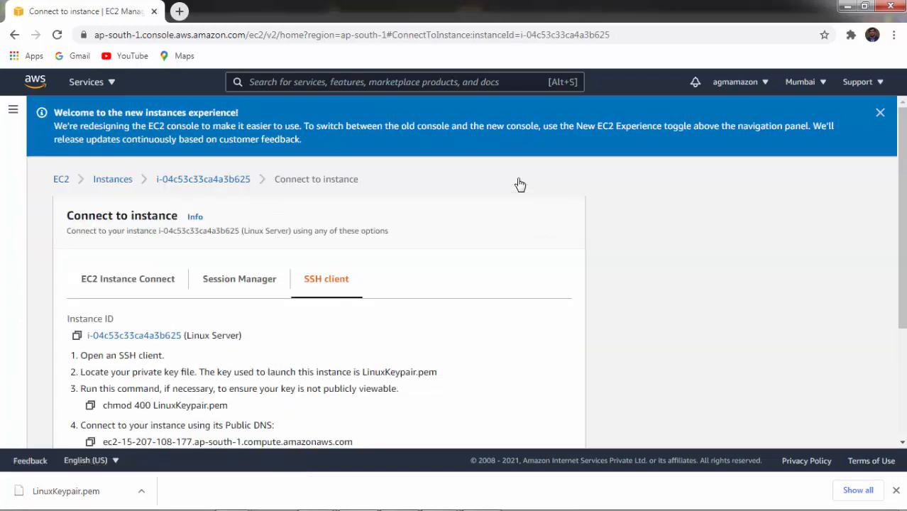
pyautogui.moveTo(903, 163); pyautogui.dragTo(903, 256)
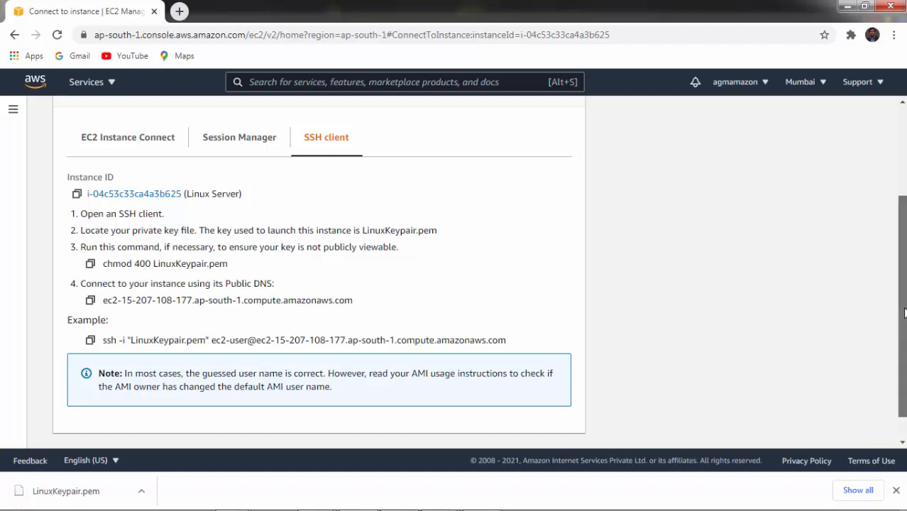
pyautogui.moveTo(904, 312); pyautogui.dragTo(905, 241)
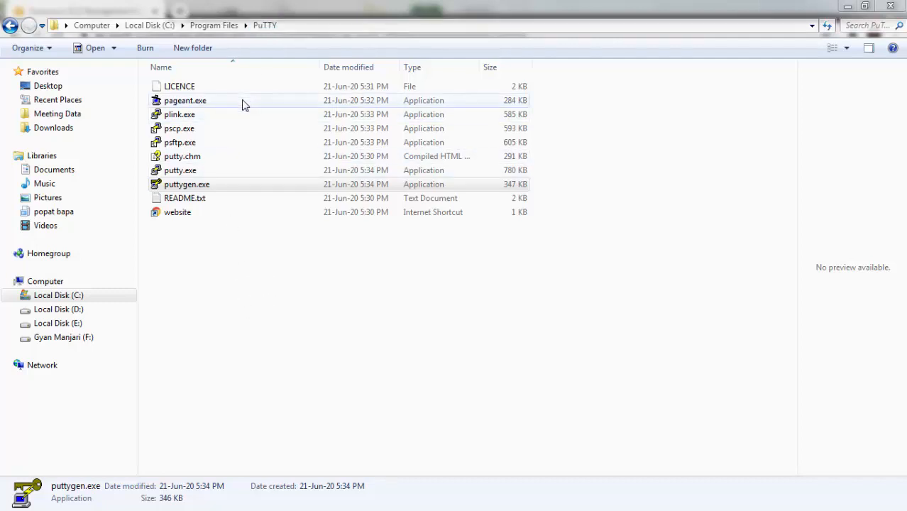
# Switch to the PuTTY program folder and launch the PuTTYgen key generator.
pyautogui.click(239, 186)
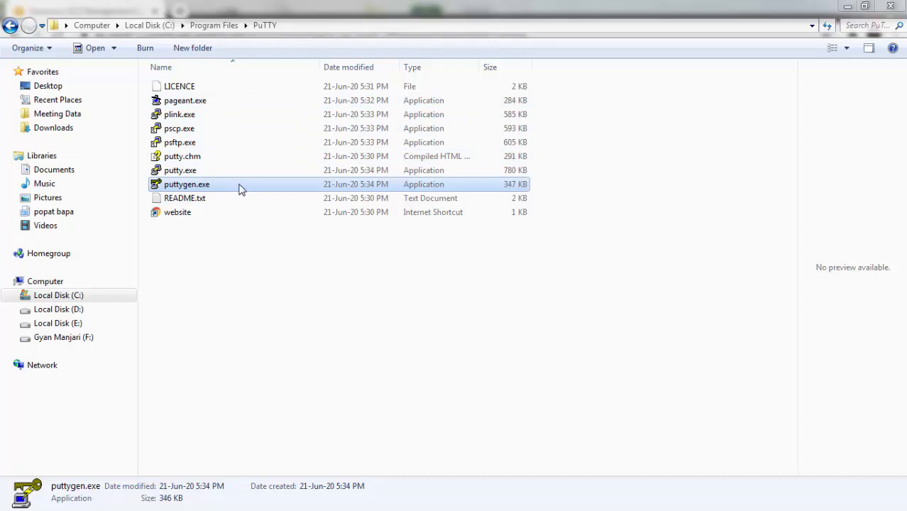
pyautogui.doubleClick(240, 186)
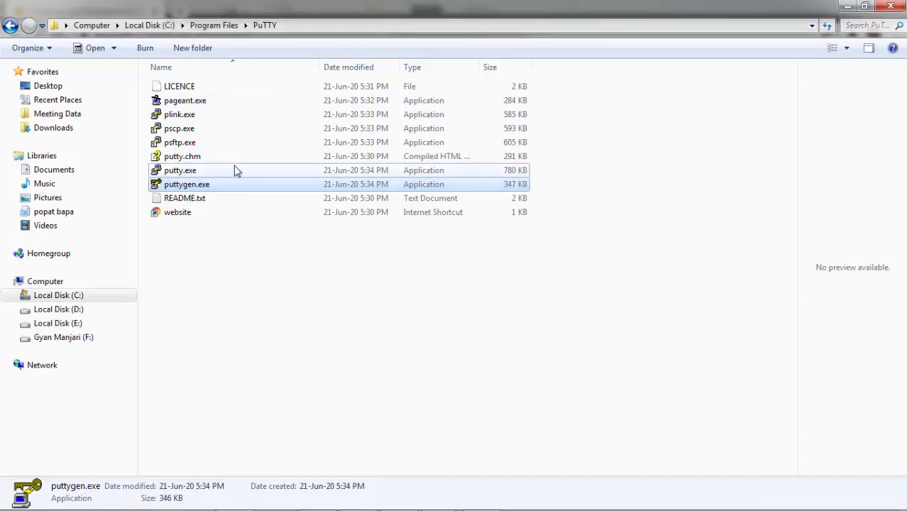
pyautogui.click(236, 170)
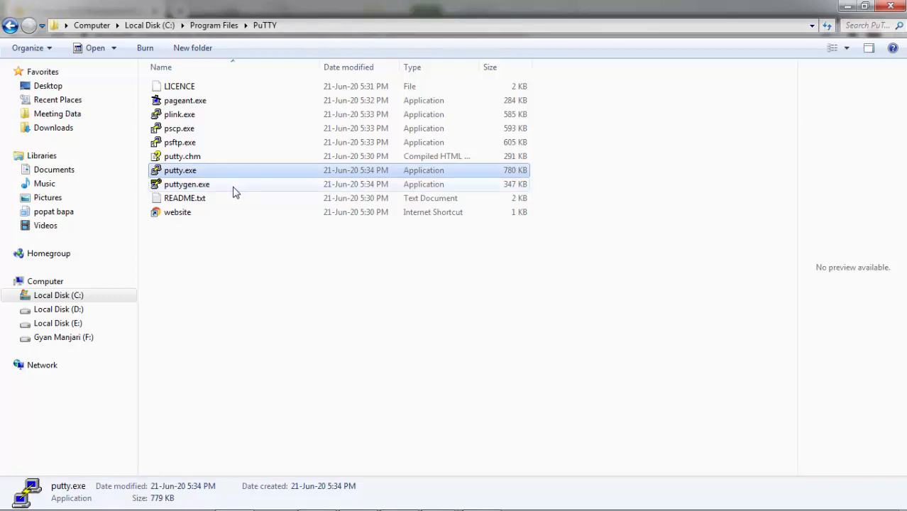
pyautogui.doubleClick(236, 186)
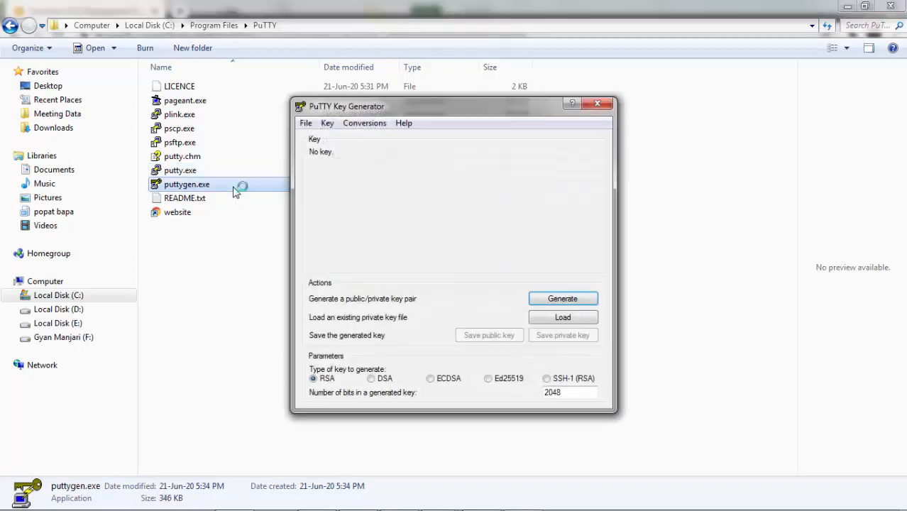
# Load LinuxKeypair.pem from the 2021 folder into the key generator, listing all file types.
pyautogui.click(564, 319)
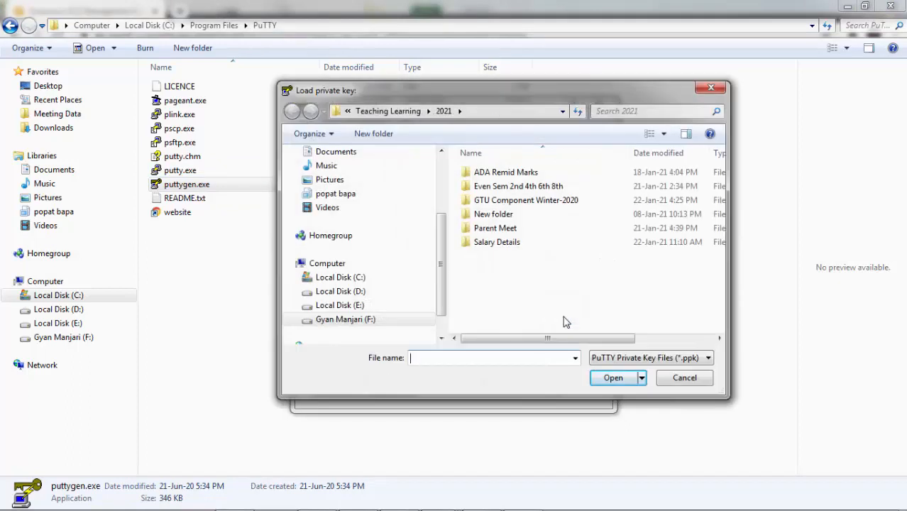
pyautogui.click(443, 112)
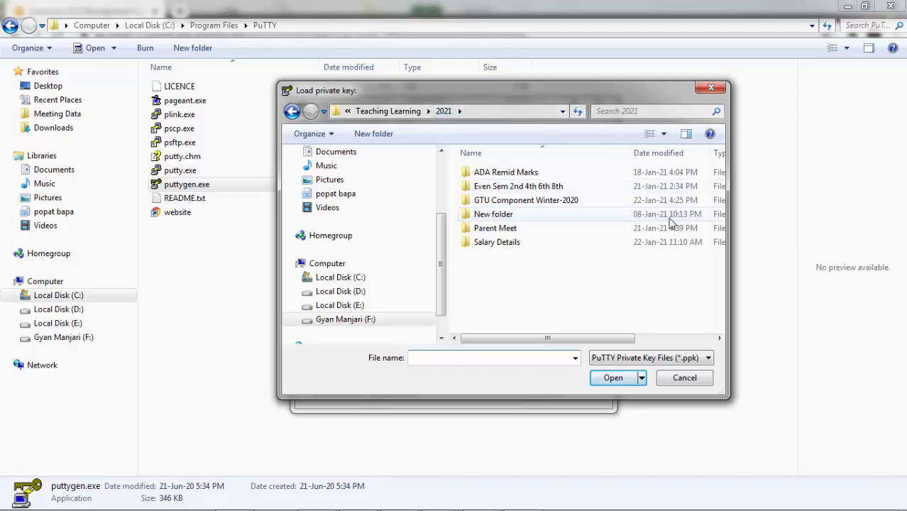
pyautogui.click(707, 359)
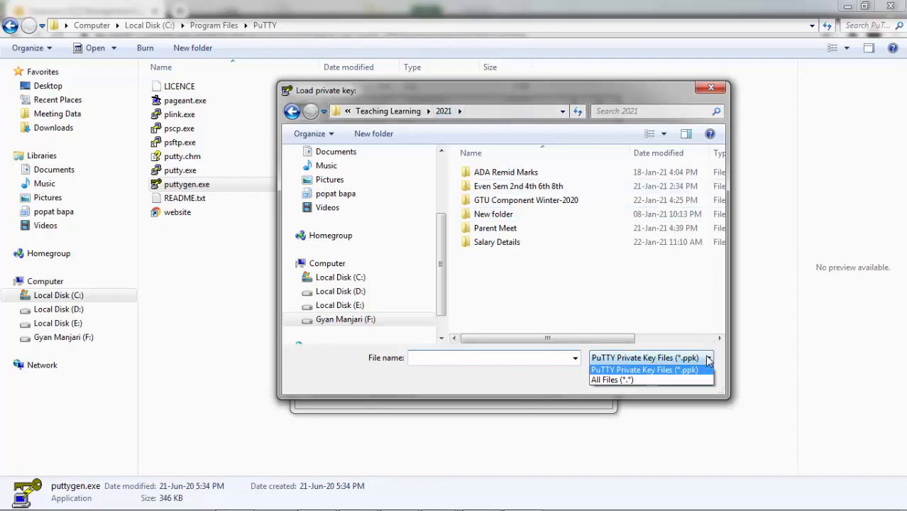
pyautogui.click(664, 382)
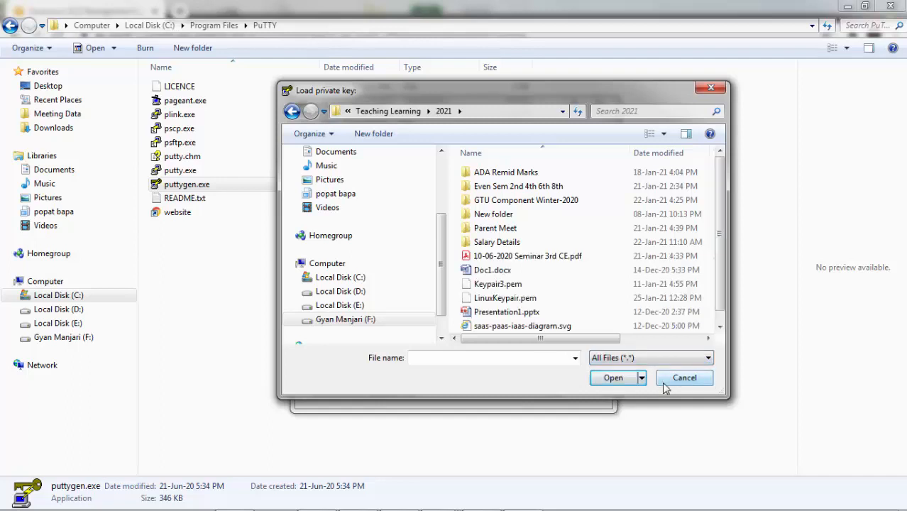
pyautogui.click(505, 299)
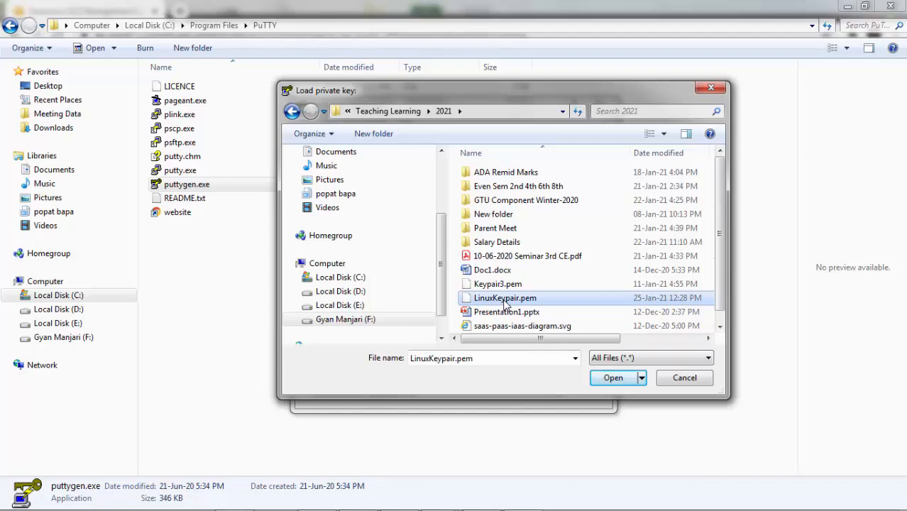
pyautogui.click(614, 380)
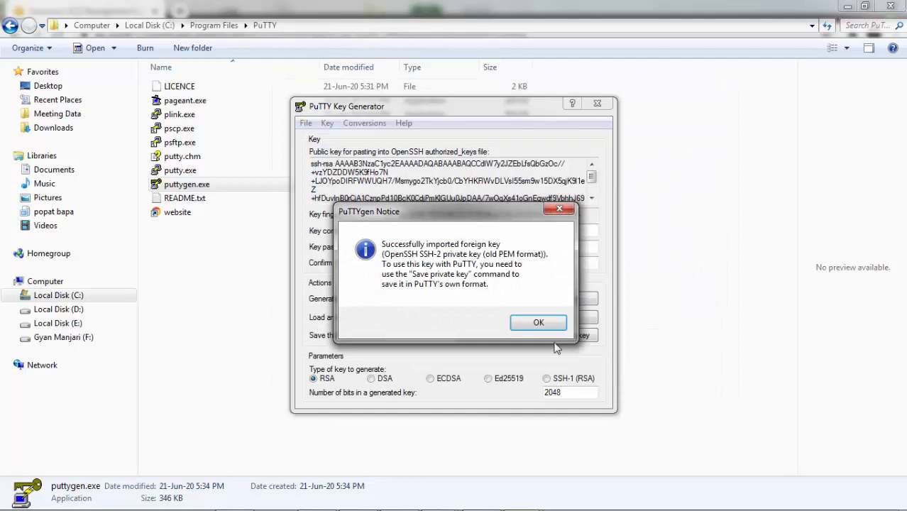
pyautogui.click(538, 325)
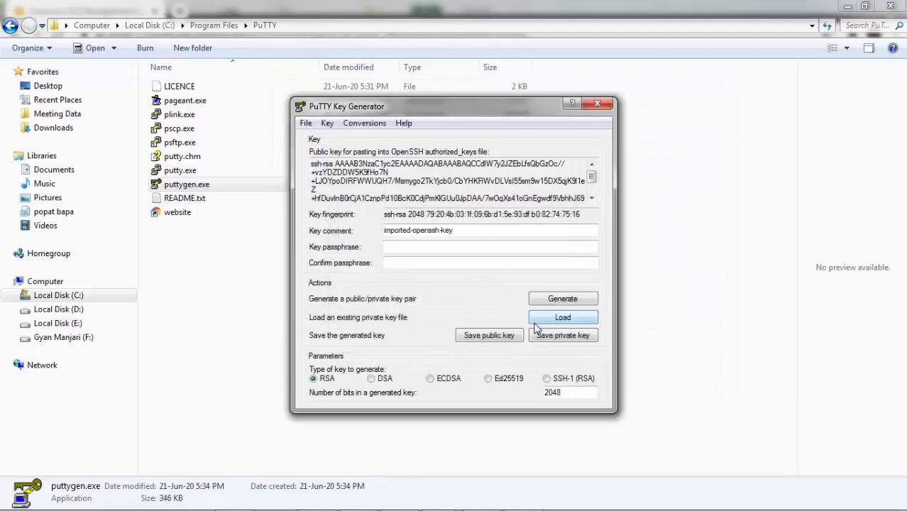
# Set the key type to SSH-1 (RSA), save the private key without a passphrase as LinuxPrivateKey2.ppk, and close the key generator.
pyautogui.click(546, 378)
pyautogui.click(545, 339)
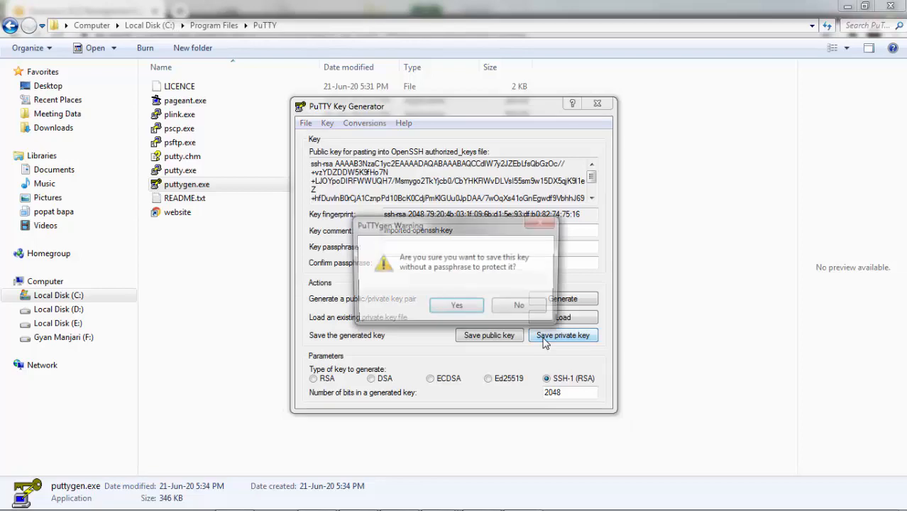
pyautogui.click(465, 310)
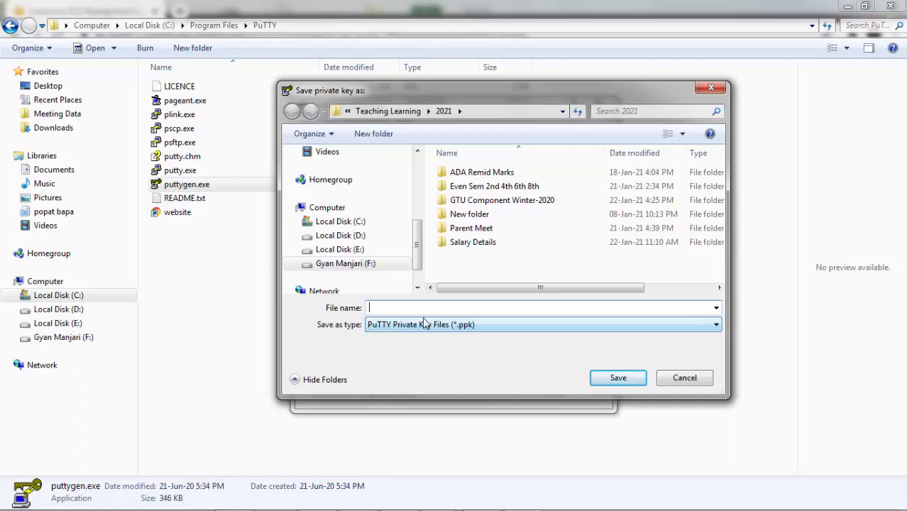
pyautogui.write('\\')
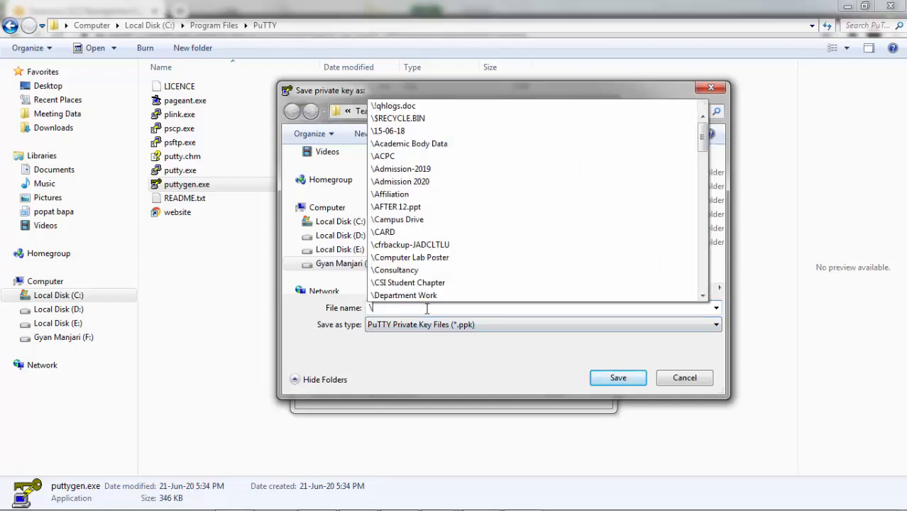
pyautogui.press('BackSpace')
pyautogui.write('Lin')
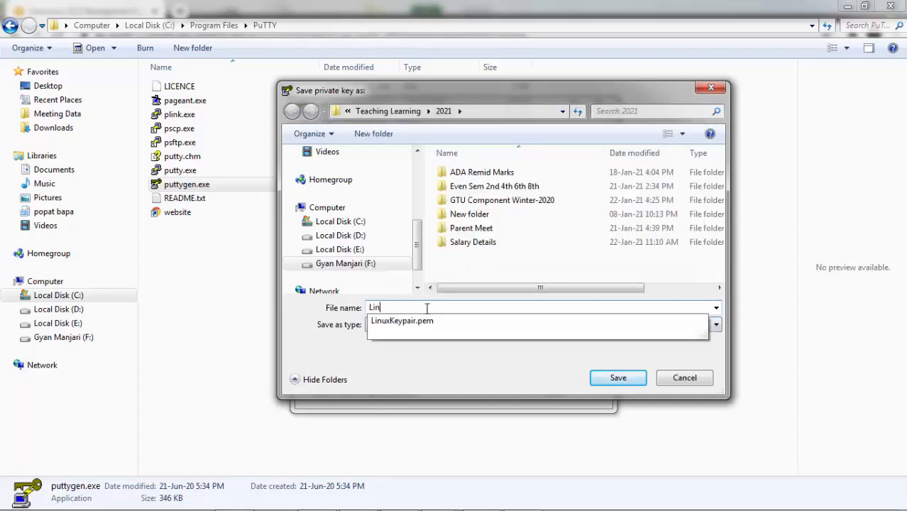
pyautogui.write('ux\\P')
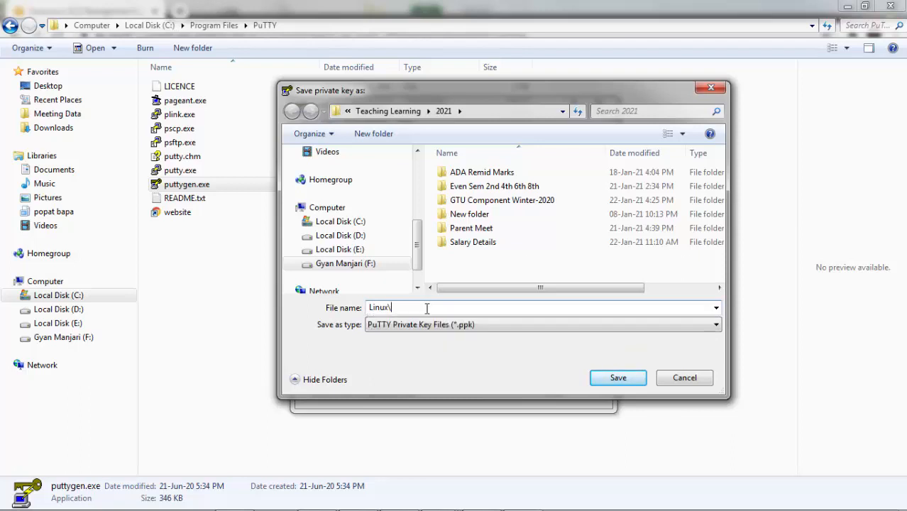
pyautogui.press('BackSpace')
pyautogui.press('BackSpace')
pyautogui.write('PrivateKey1')
pyautogui.click(616, 378)
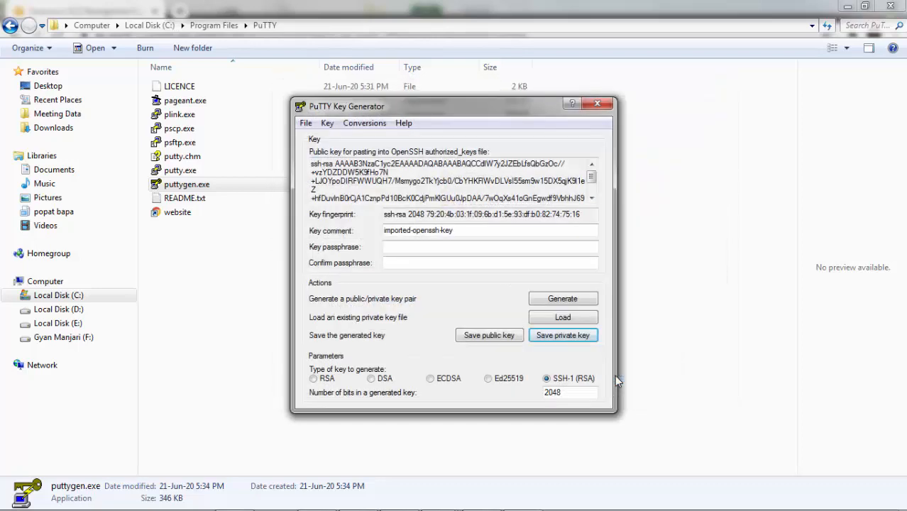
pyautogui.click(601, 106)
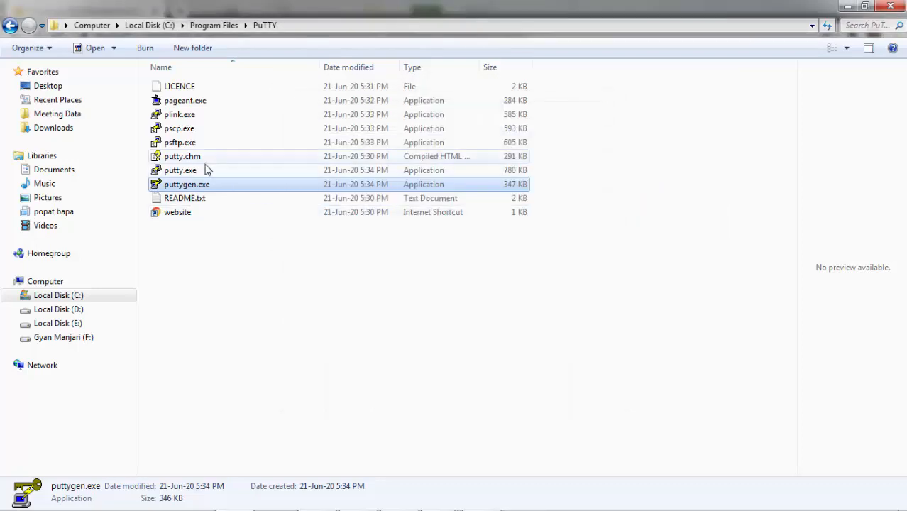
# Launch PuTTY and set the session's host name to the Linux Server's public IPv4 address, 15.207.108.177, copied from the EC2 instances list.
pyautogui.doubleClick(203, 172)
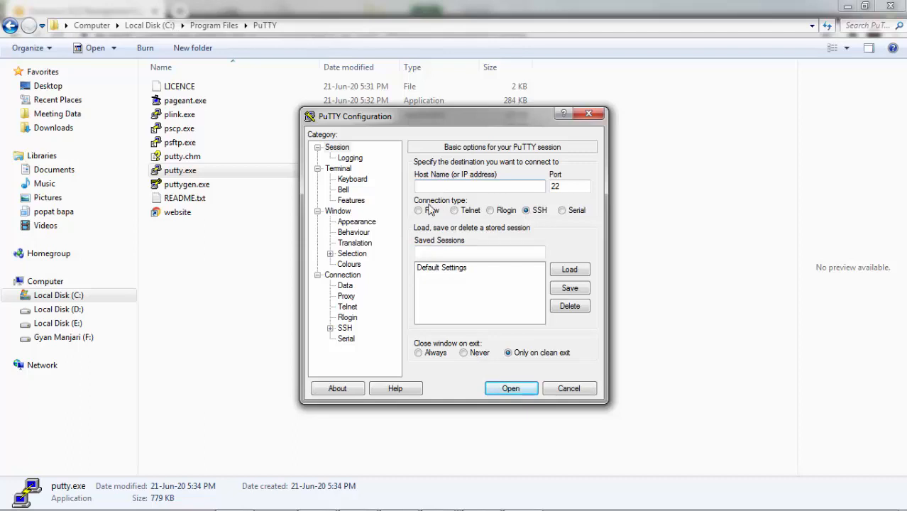
pyautogui.moveTo(305, 505)
pyautogui.moveTo(351, 500)
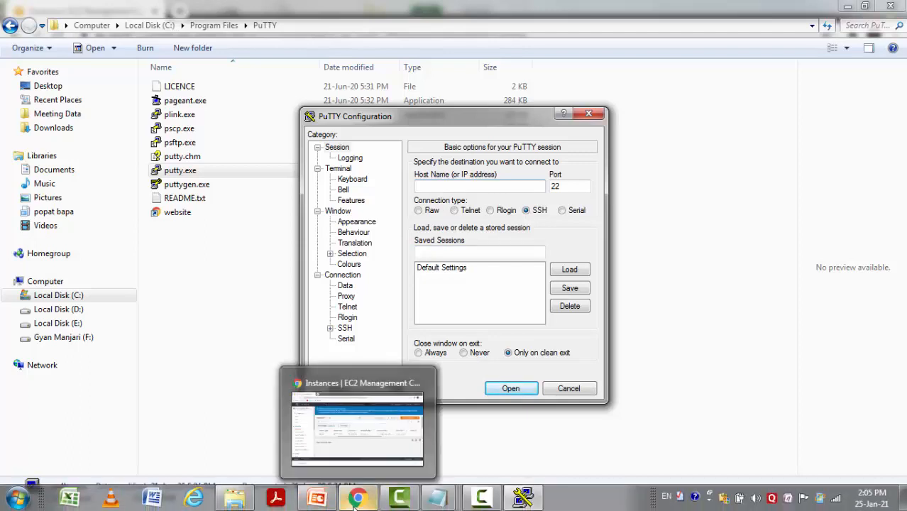
pyautogui.click(358, 444)
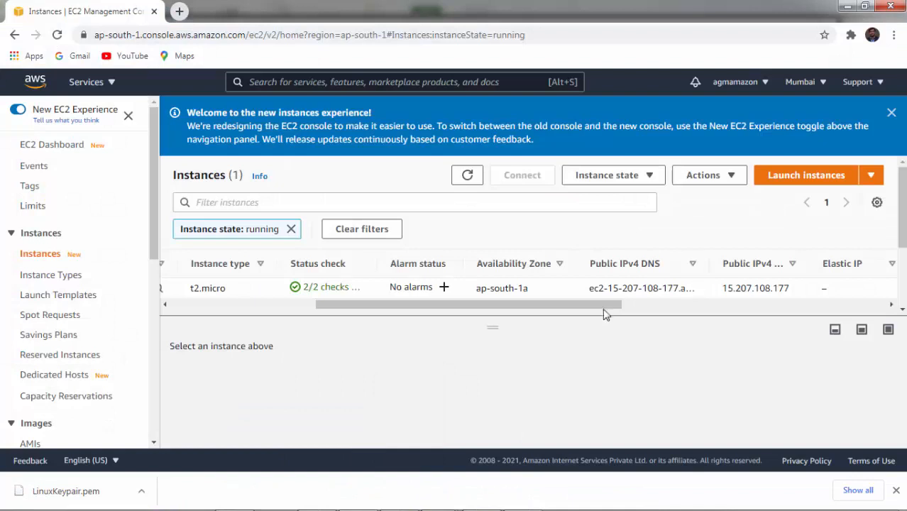
pyautogui.moveTo(591, 312); pyautogui.dragTo(634, 312)
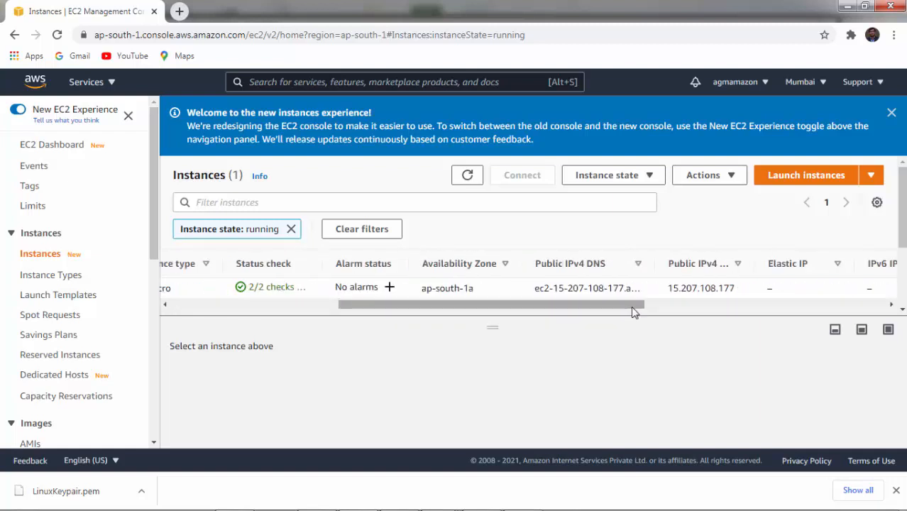
pyautogui.doubleClick(708, 287)
pyautogui.hotkey('ctrl', 'c')
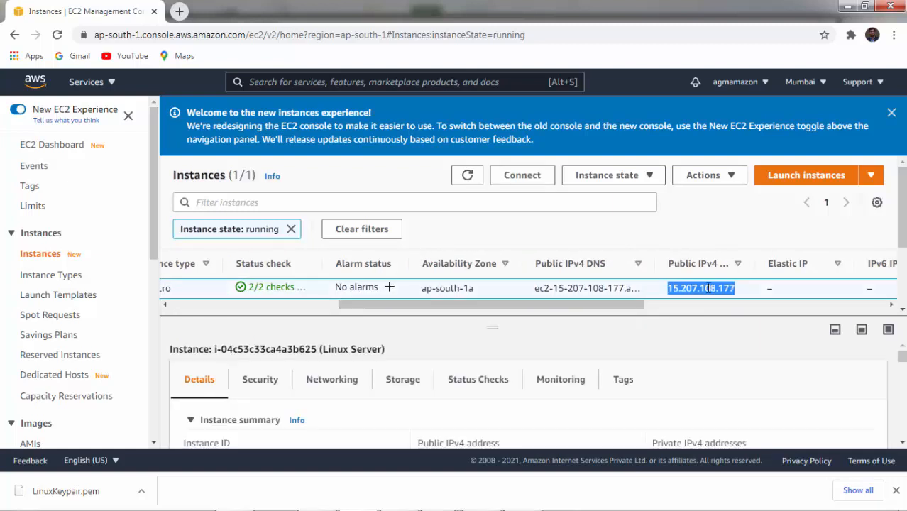
pyautogui.moveTo(482, 500)
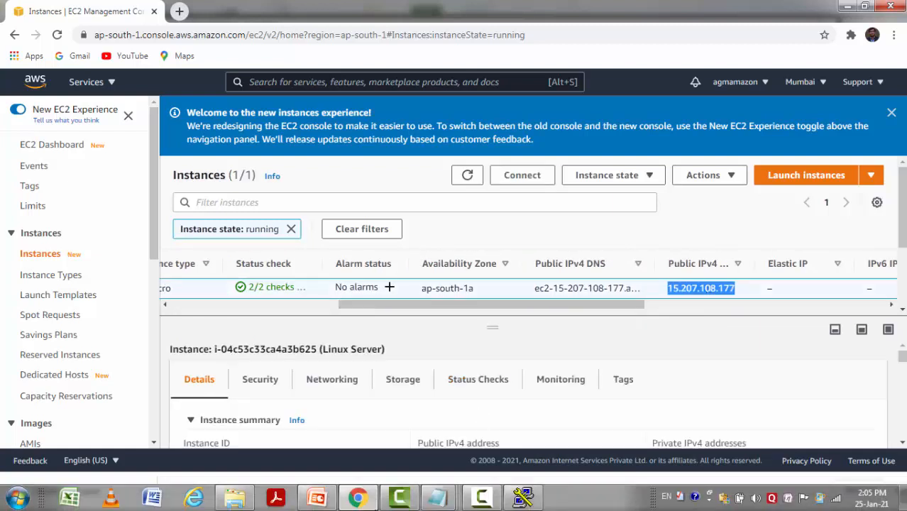
pyautogui.click(523, 497)
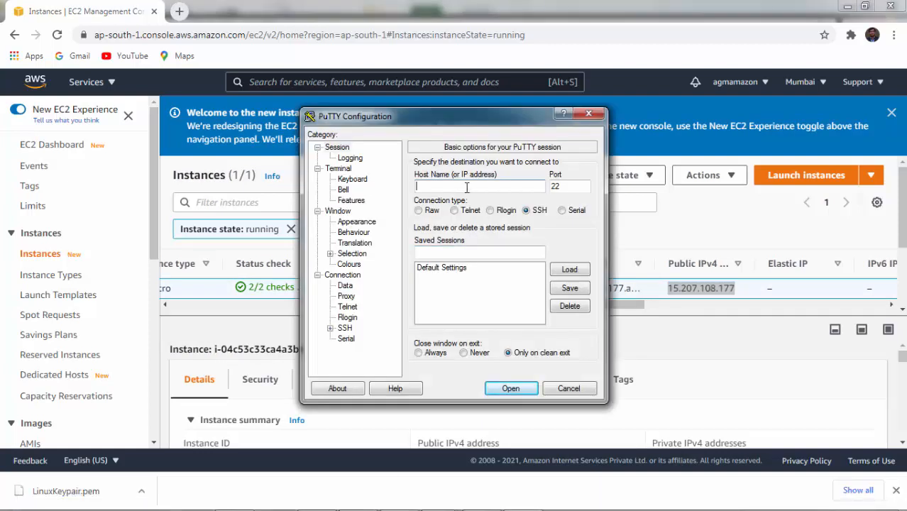
pyautogui.hotkey('ctrl', 'v')
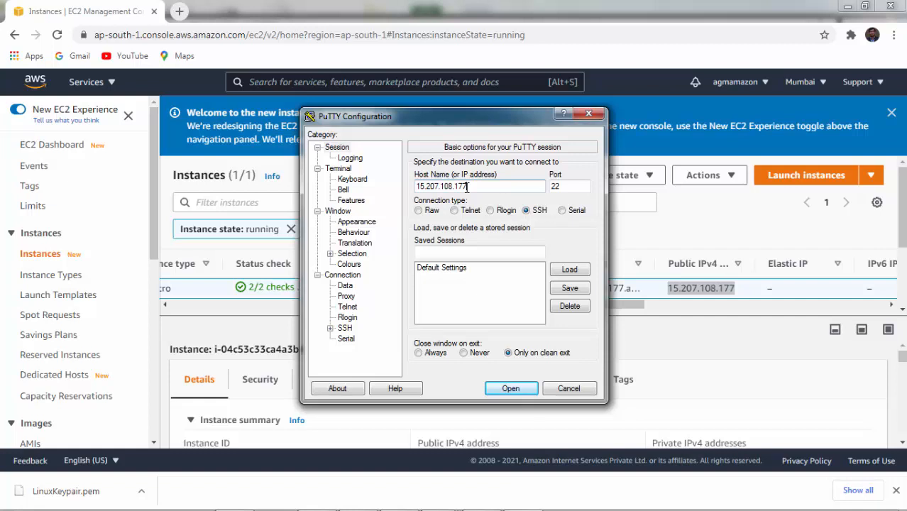
# Set LinuxPrivateKey2.ppk from the 2021 folder as the SSH authentication private key file, and open the session in a maximized window.
pyautogui.click(345, 330)
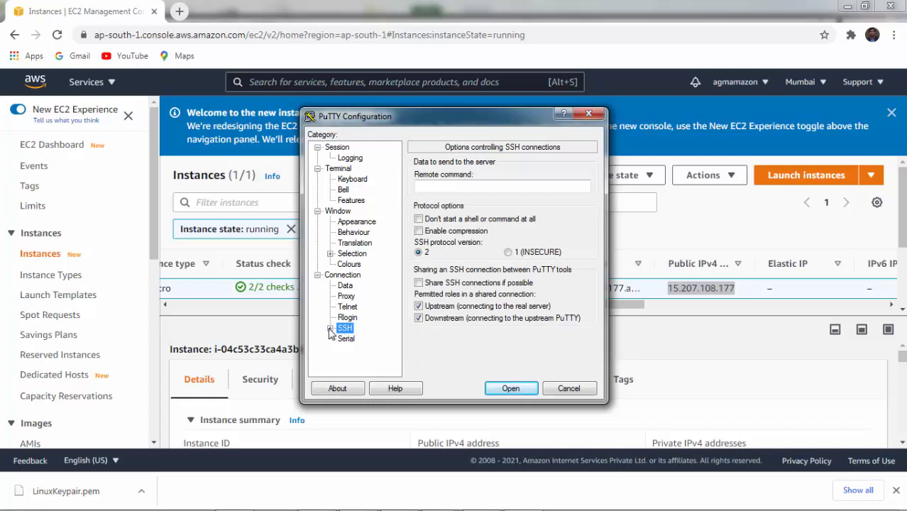
pyautogui.click(330, 329)
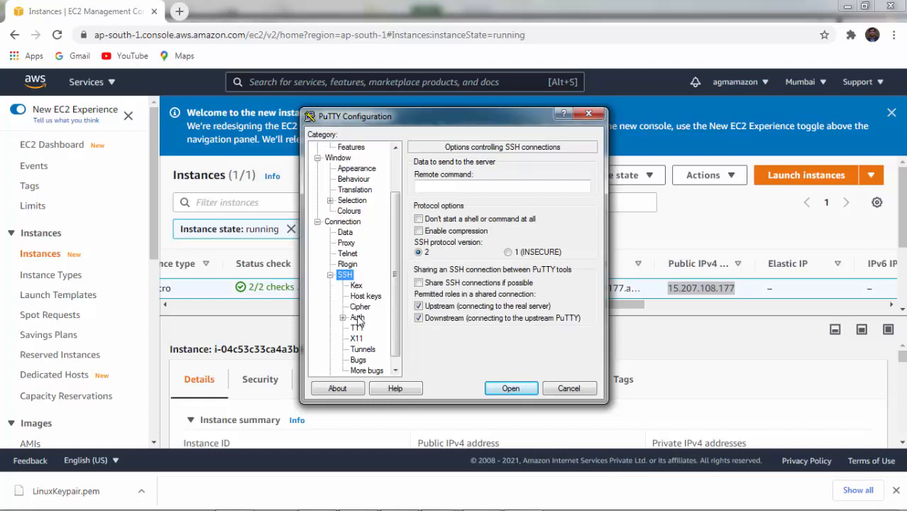
pyautogui.click(357, 318)
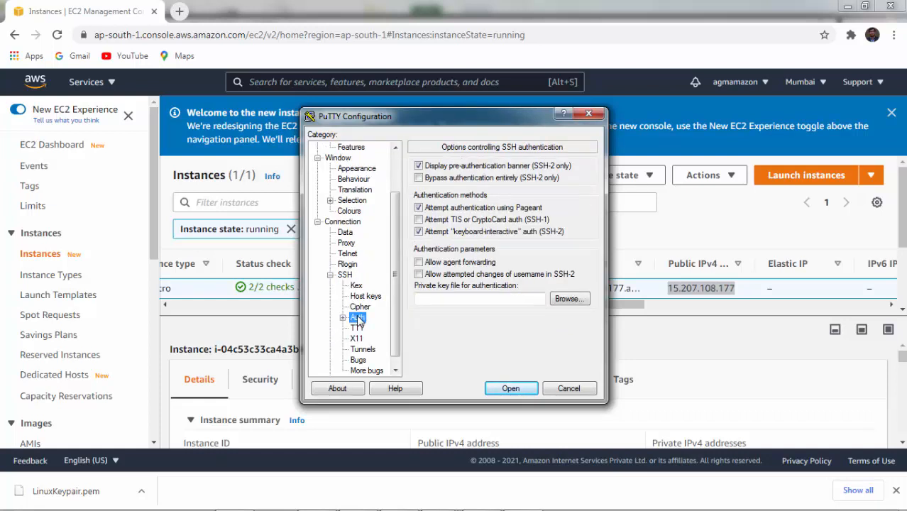
pyautogui.click(504, 298)
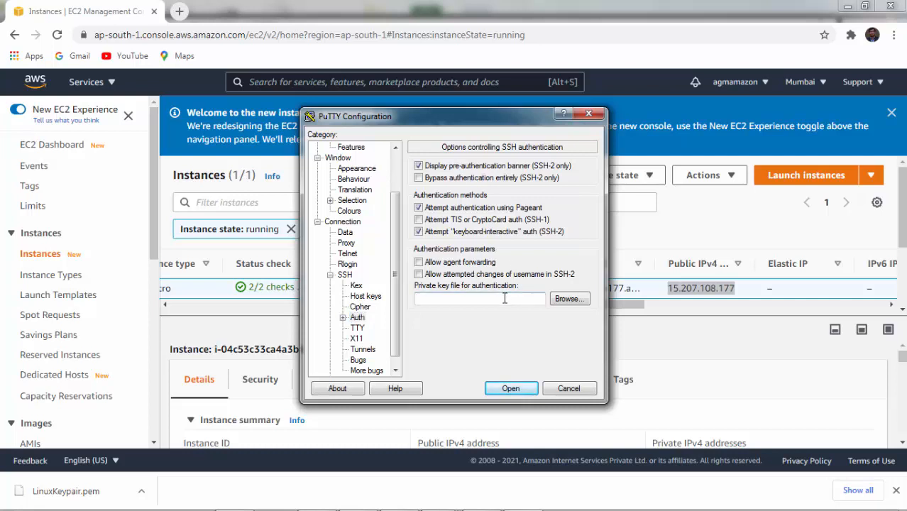
pyautogui.click(566, 300)
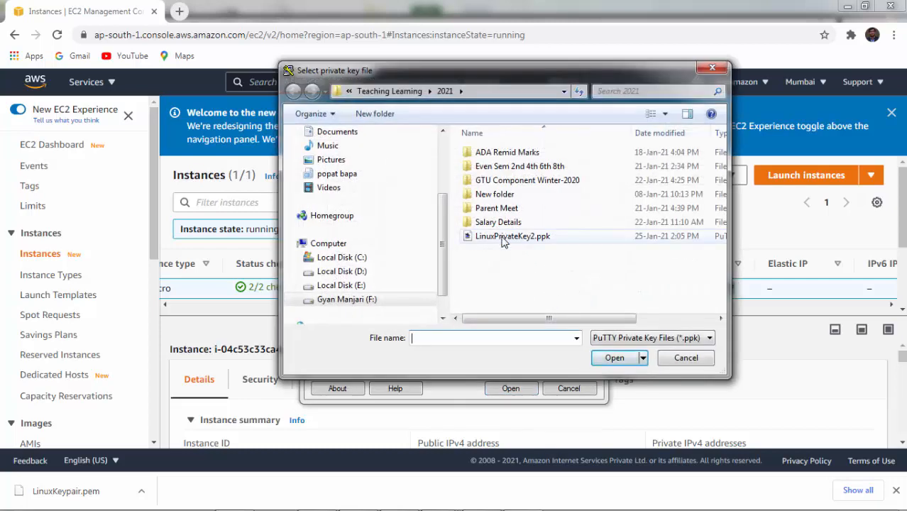
pyautogui.click(660, 339)
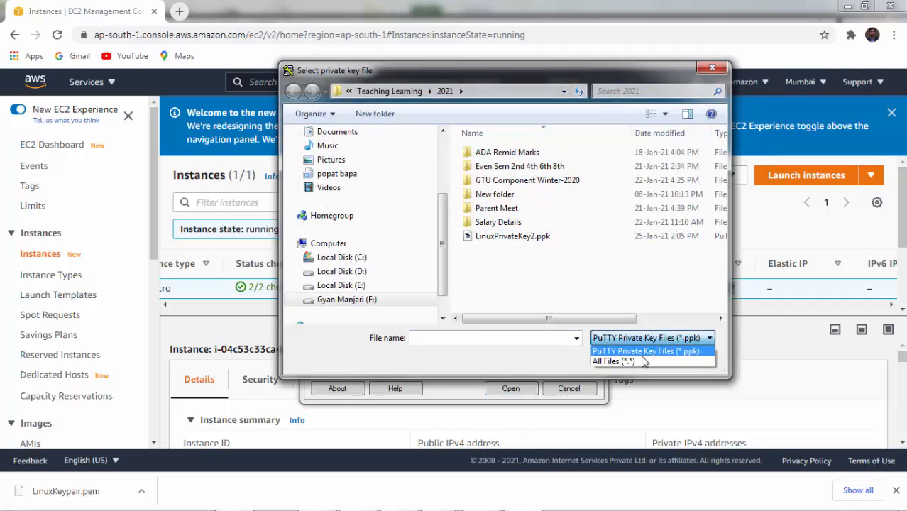
pyautogui.click(643, 362)
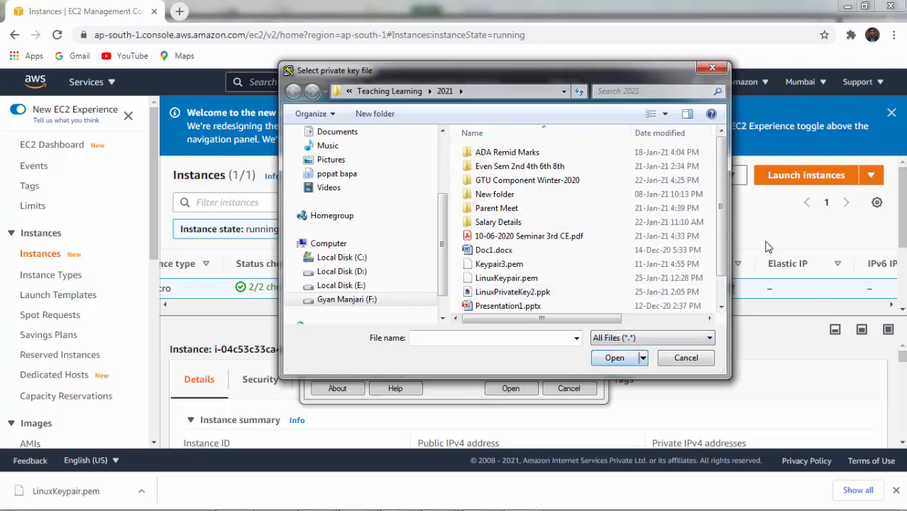
pyautogui.moveTo(720, 245); pyautogui.dragTo(721, 281)
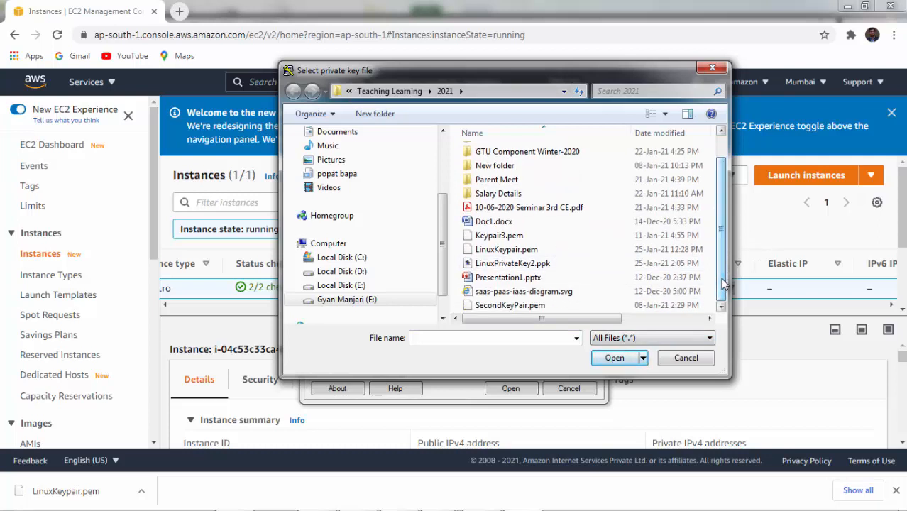
pyautogui.click(554, 265)
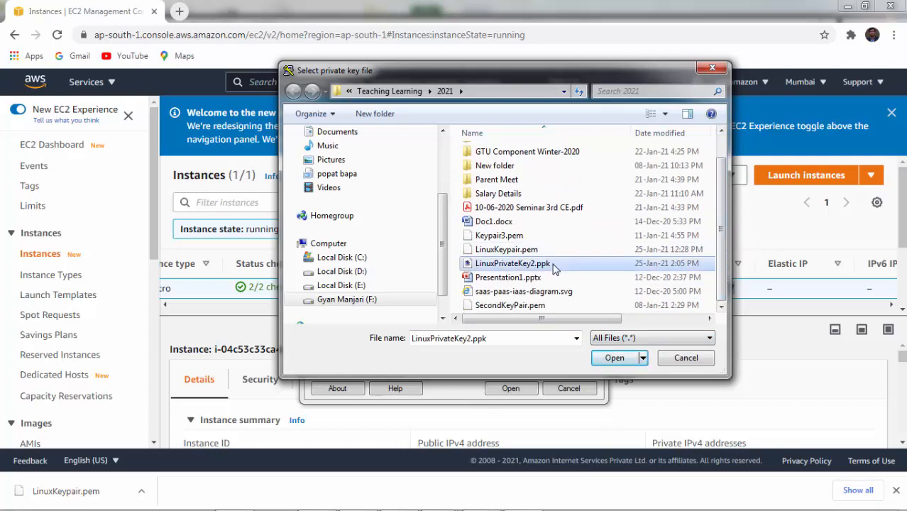
pyautogui.doubleClick(554, 265)
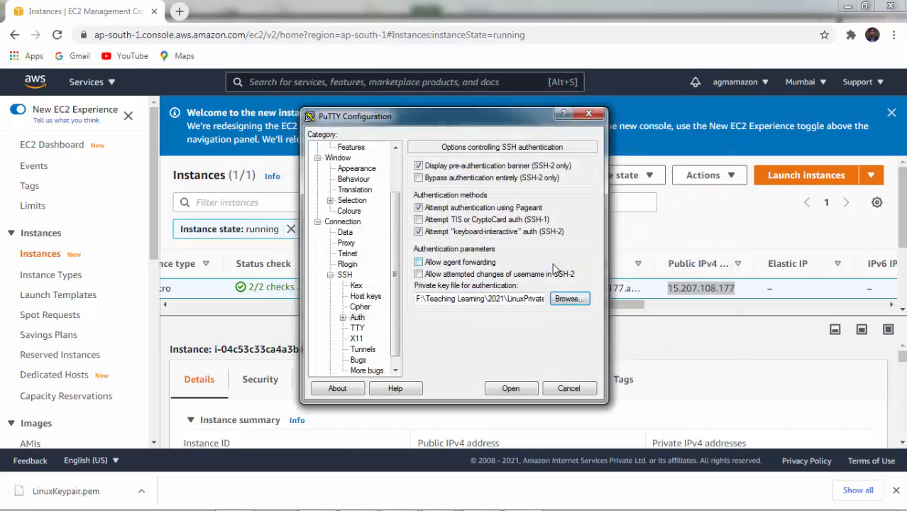
pyautogui.click(509, 390)
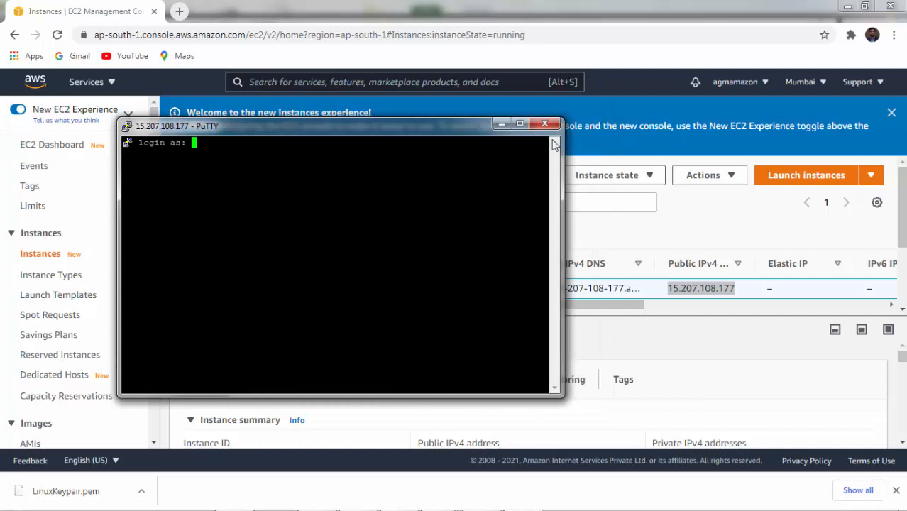
pyautogui.click(520, 124)
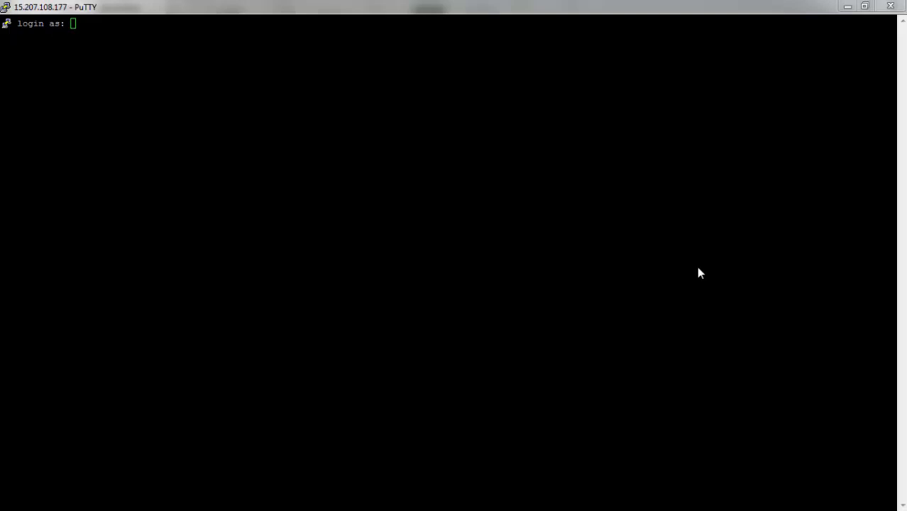
pyautogui.hotkey('alt', 'Tab')
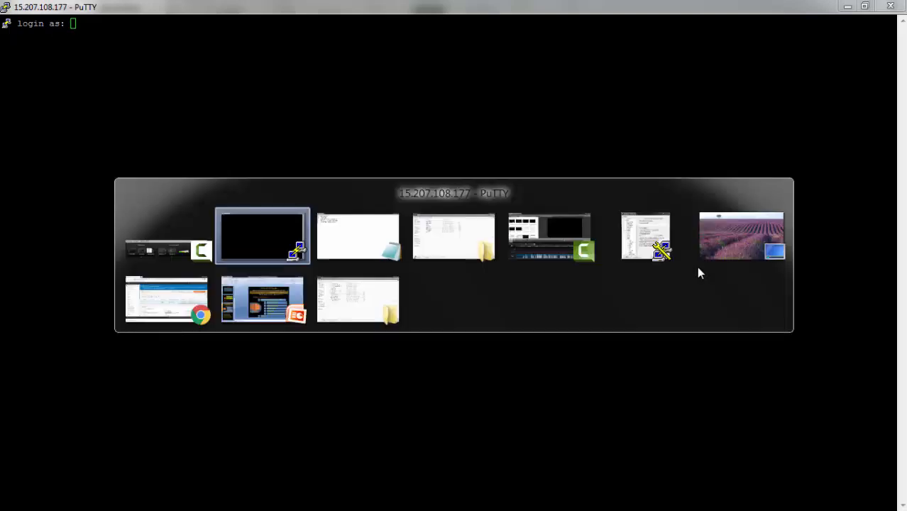
pyautogui.hotkey('alt', 'Tab')
pyautogui.hotkey('alt', 'Tab')
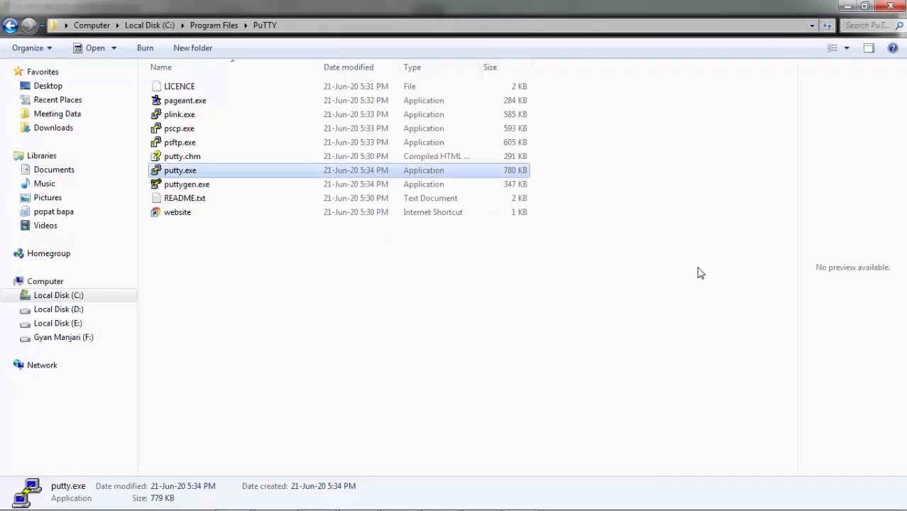
pyautogui.hotkey('alt', 'Tab')
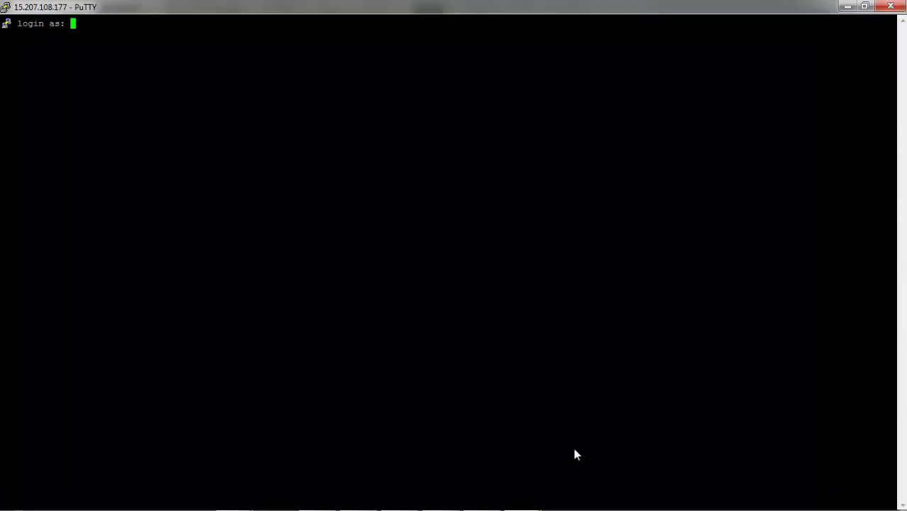
# Log in to the server as ec2-user and switch to the root user with sudo su.
pyautogui.write('ec2-user')
pyautogui.press('Return')
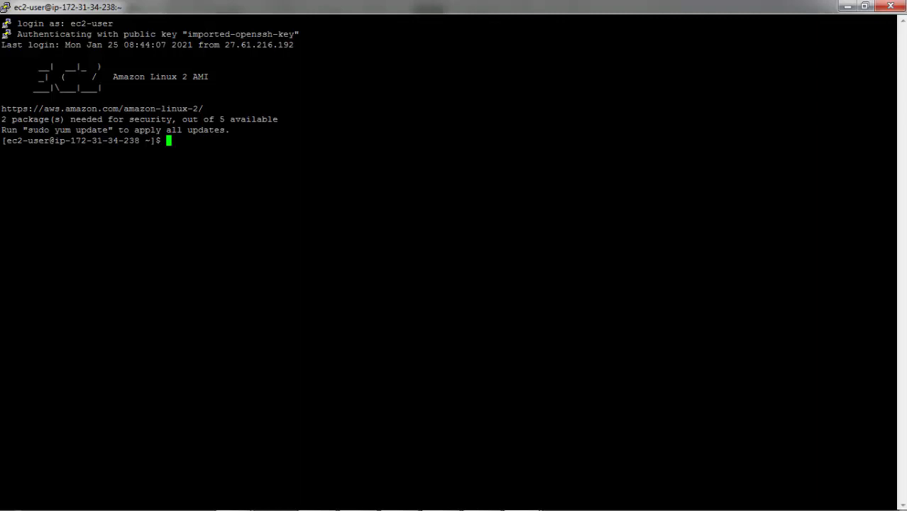
pyautogui.write('s')
pyautogui.write('uo')
pyautogui.write('o s')
pyautogui.write('u')
pyautogui.press('Return')
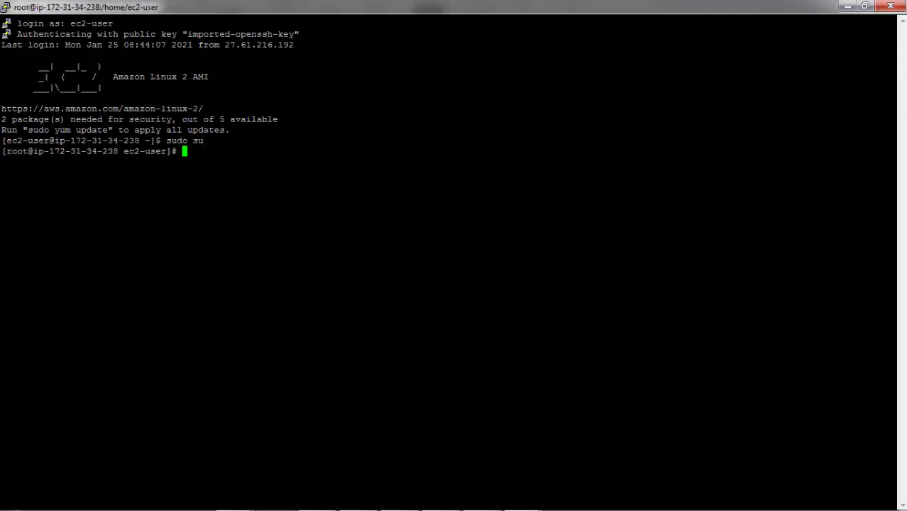
# Install the Apache web server with yum install httpd -y, answering yes to all prompts automatically.
pyautogui.write('yum install ht')
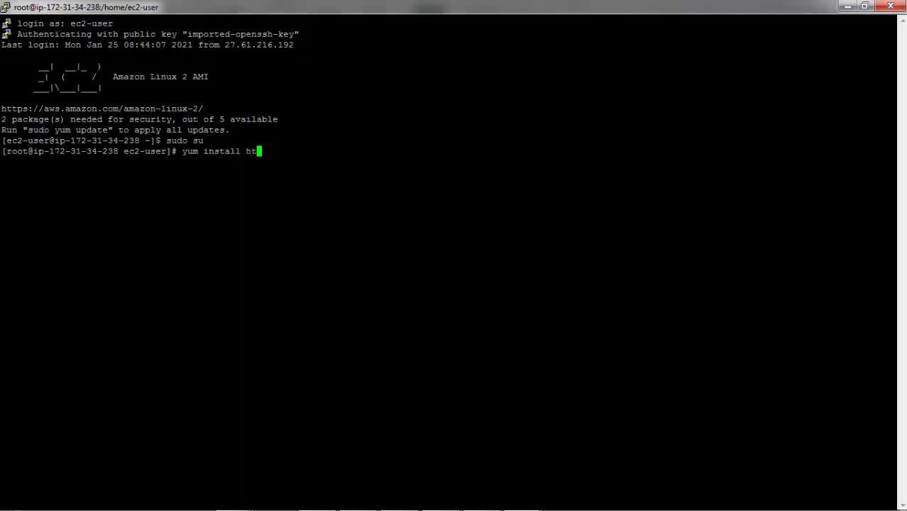
pyautogui.write('tpd -y')
pyautogui.press('Return')
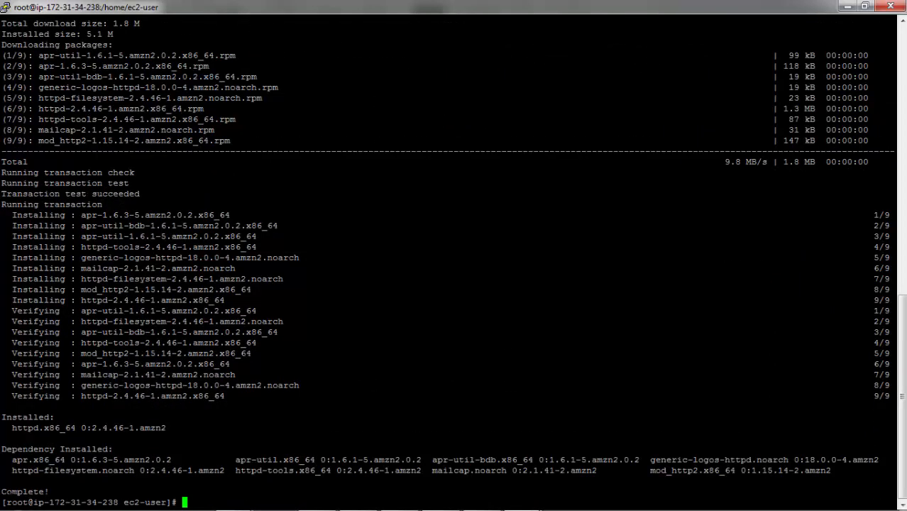
pyautogui.moveTo(1, 492); pyautogui.dragTo(49, 492)
# Check whether the newly installed Apache service is active by running service httpd status.
pyautogui.write('service httpd ')
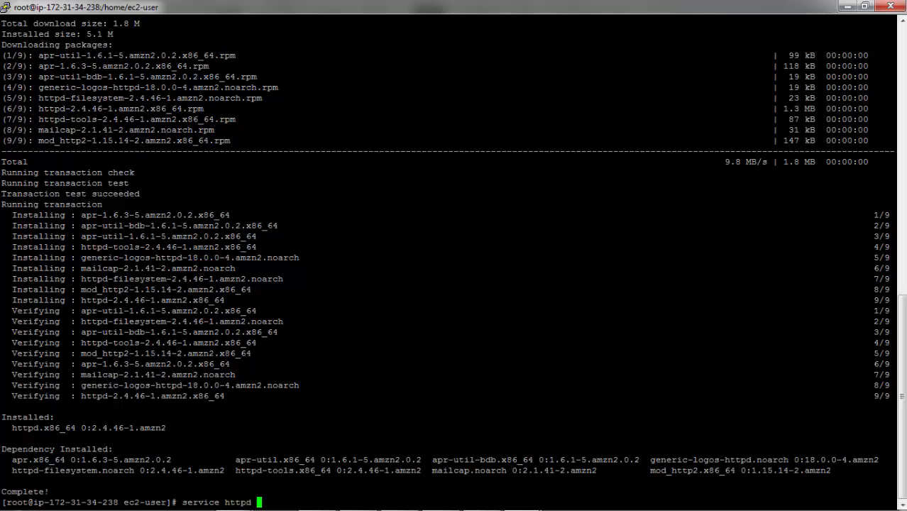
pyautogui.write('stat')
pyautogui.write('us')
pyautogui.press('Return')
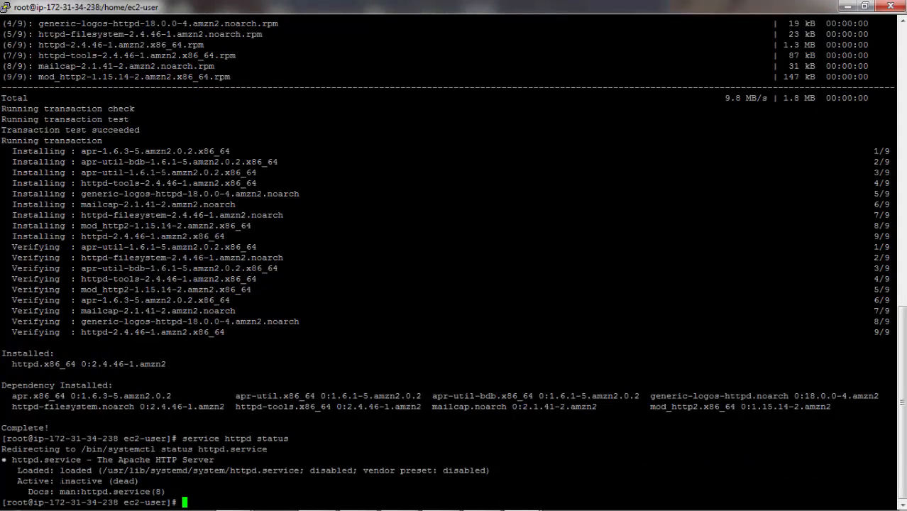
pyautogui.moveTo(61, 481); pyautogui.dragTo(106, 481)
# Start the Apache service by recalling the status command and changing it to service httpd start.
pyautogui.press('Up')
pyautogui.press('Left')
pyautogui.press('Left')
pyautogui.press('Left')
pyautogui.press('Left')
pyautogui.press('Left')
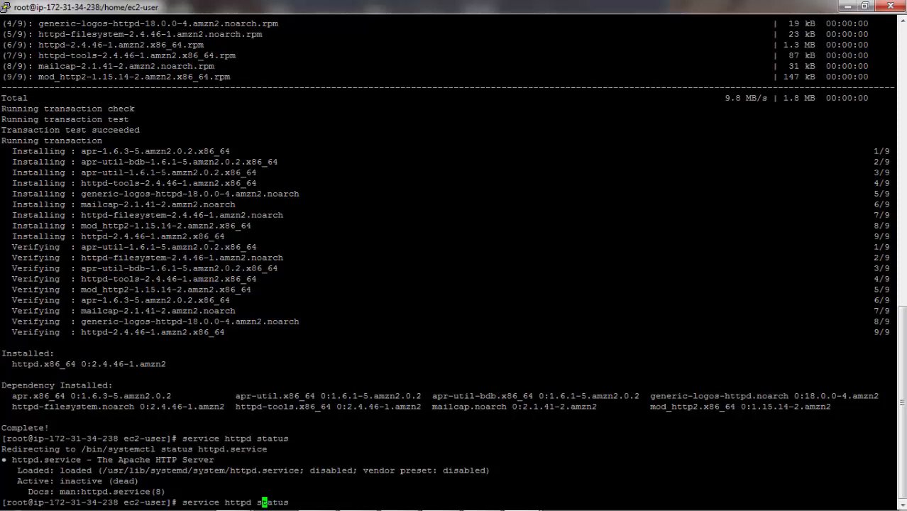
pyautogui.press('Delete')
pyautogui.press('Delete')
pyautogui.press('Delete')
pyautogui.press('Delete')
pyautogui.press('Delete')
pyautogui.write('tart')
pyautogui.press('Return')
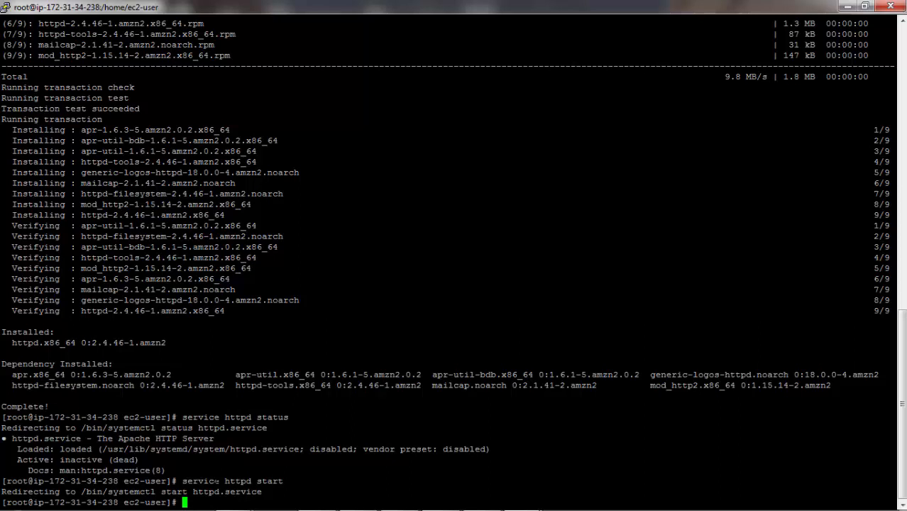
# Rerun service httpd status and examine the service's active state and its latest log line.
pyautogui.press('Up')
pyautogui.press('Up')
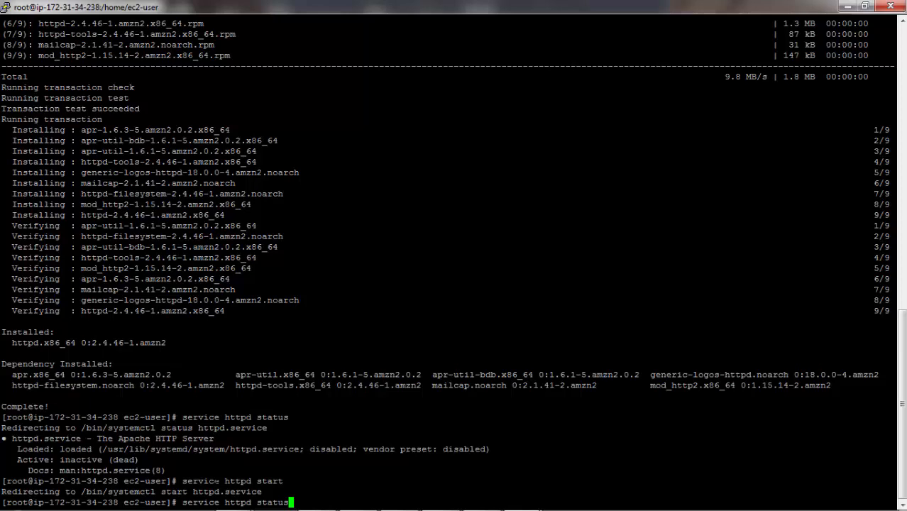
pyautogui.press('Return')
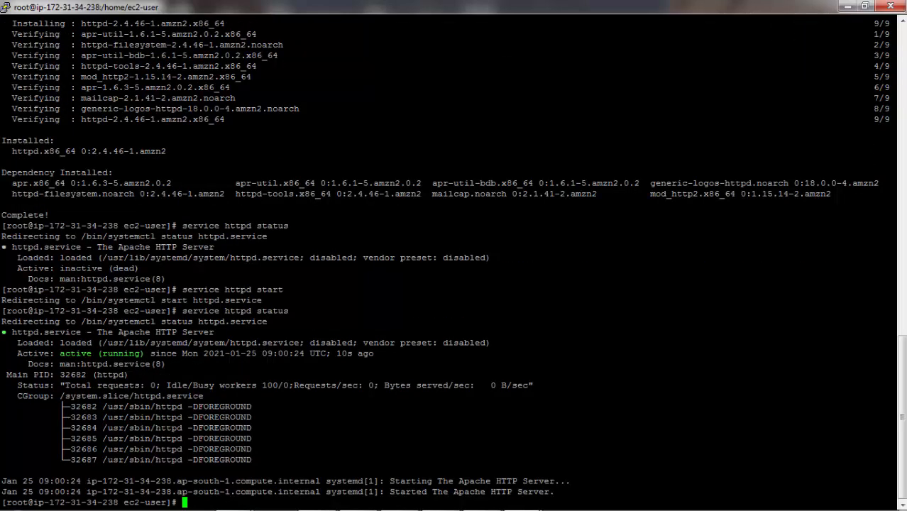
pyautogui.moveTo(56, 353); pyautogui.dragTo(144, 353)
pyautogui.moveTo(550, 491); pyautogui.dragTo(390, 492)
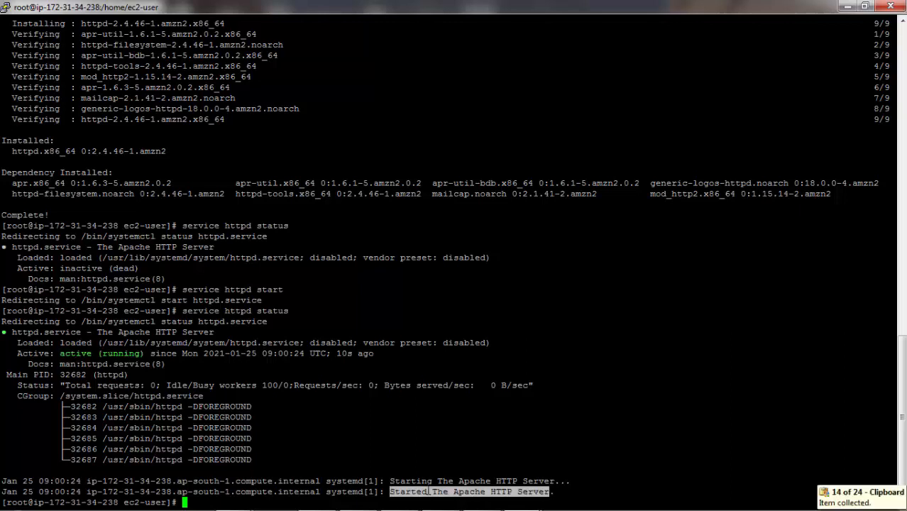
pyautogui.click(429, 491)
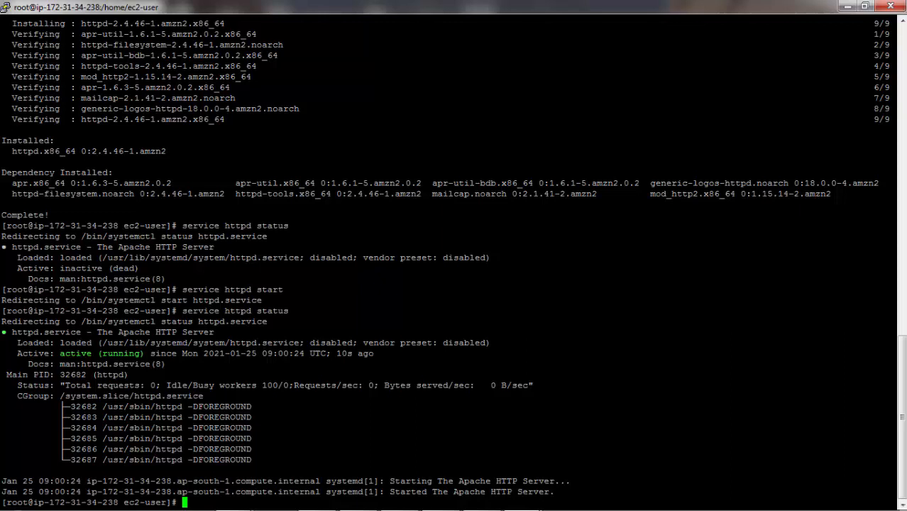
pyautogui.moveTo(385, 491); pyautogui.dragTo(568, 491)
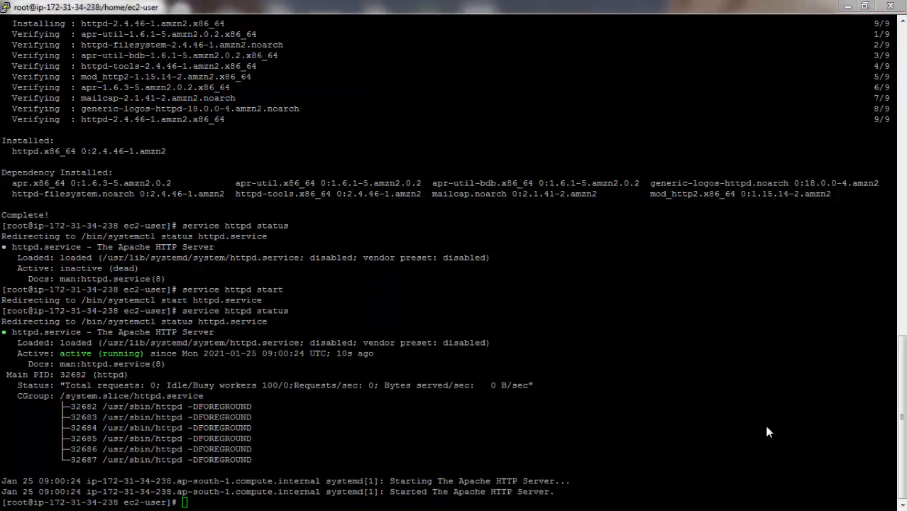
# Switch to Chrome, copy the Linux Server's public IPv4 address, 15.207.108.177, from the instances list and load it in a new tab.
pyautogui.click(847, 7)
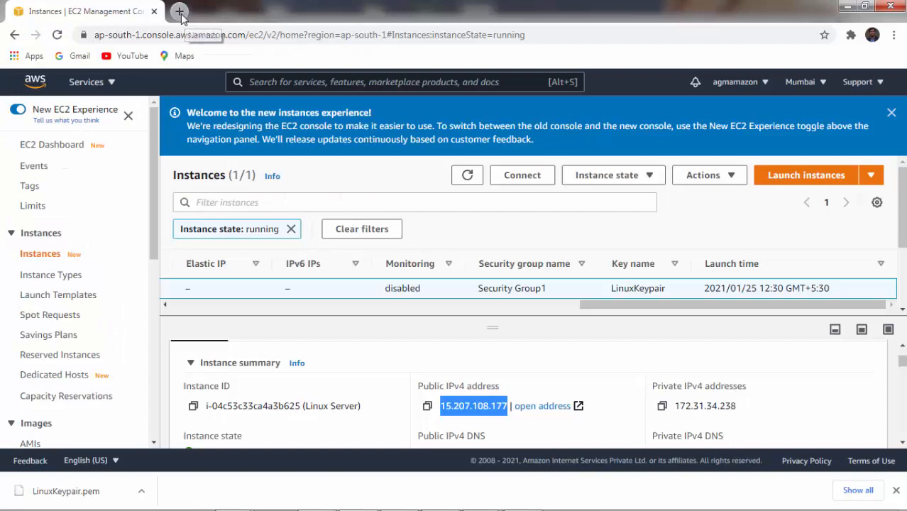
pyautogui.click(181, 12)
pyautogui.click(129, 17)
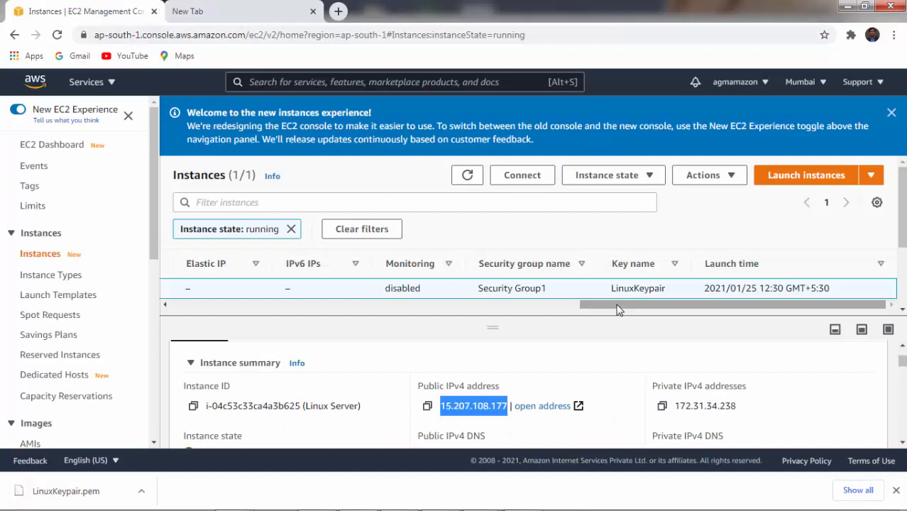
pyautogui.moveTo(625, 309); pyautogui.dragTo(522, 320)
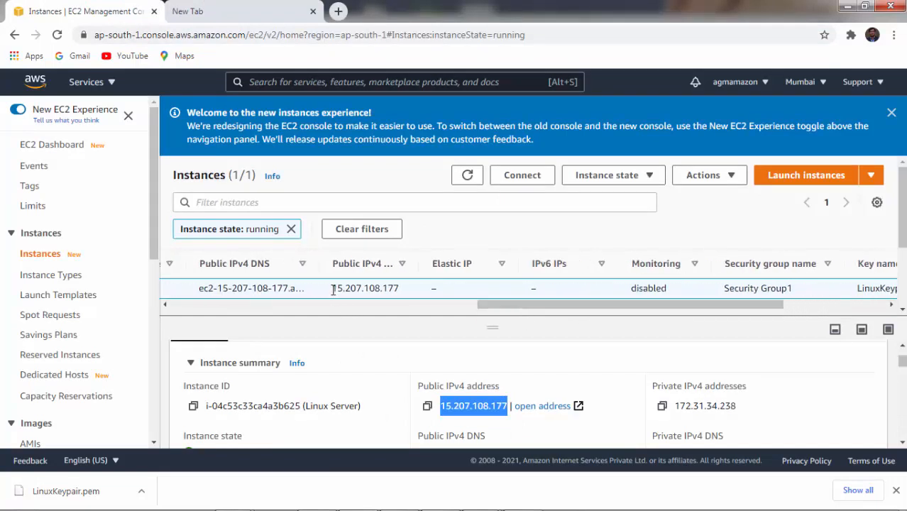
pyautogui.moveTo(333, 288); pyautogui.dragTo(401, 288)
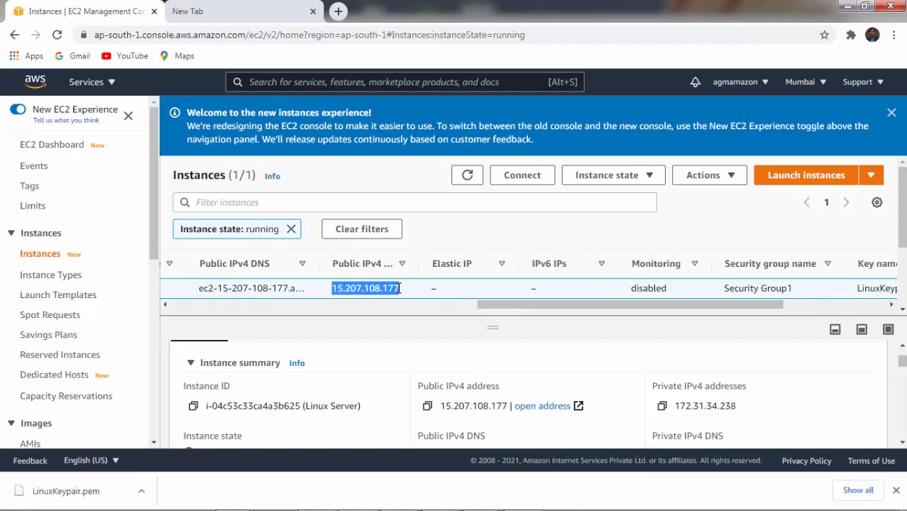
pyautogui.hotkey('ctrl', 'c')
pyautogui.click(209, 12)
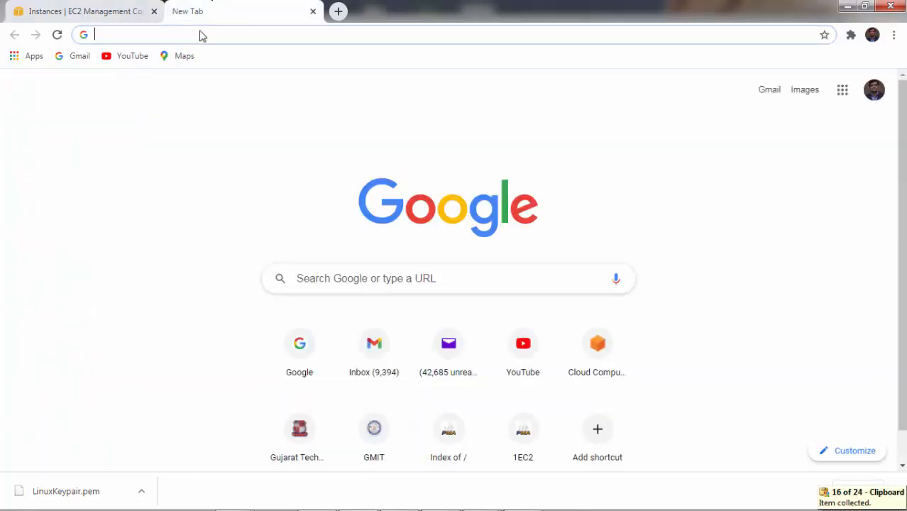
pyautogui.hotkey('ctrl', 'v')
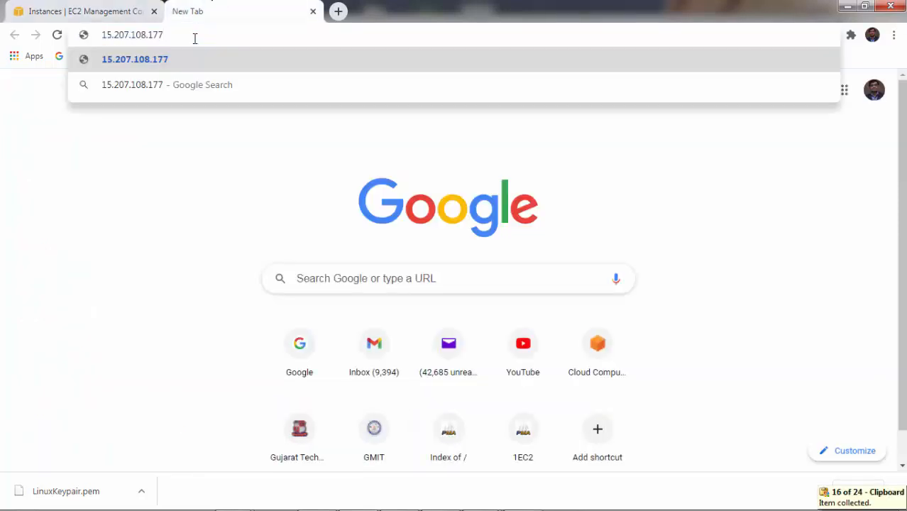
pyautogui.press('Return')
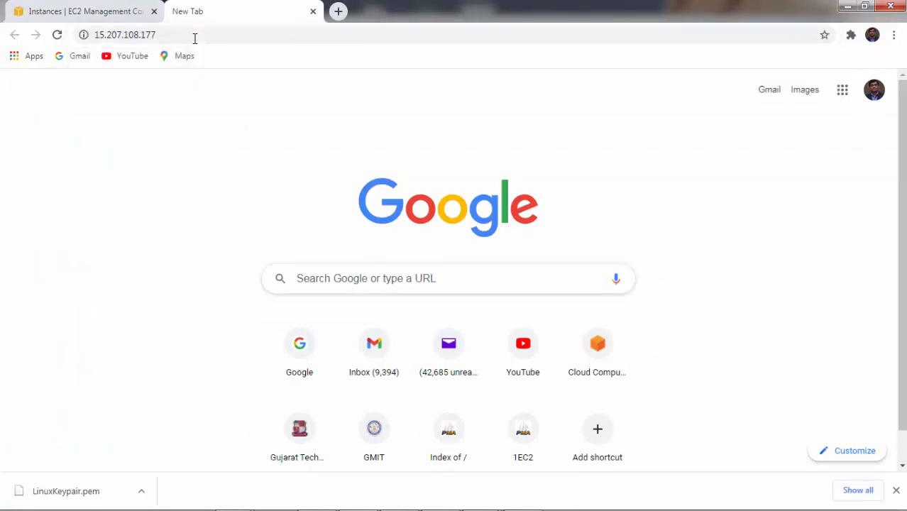